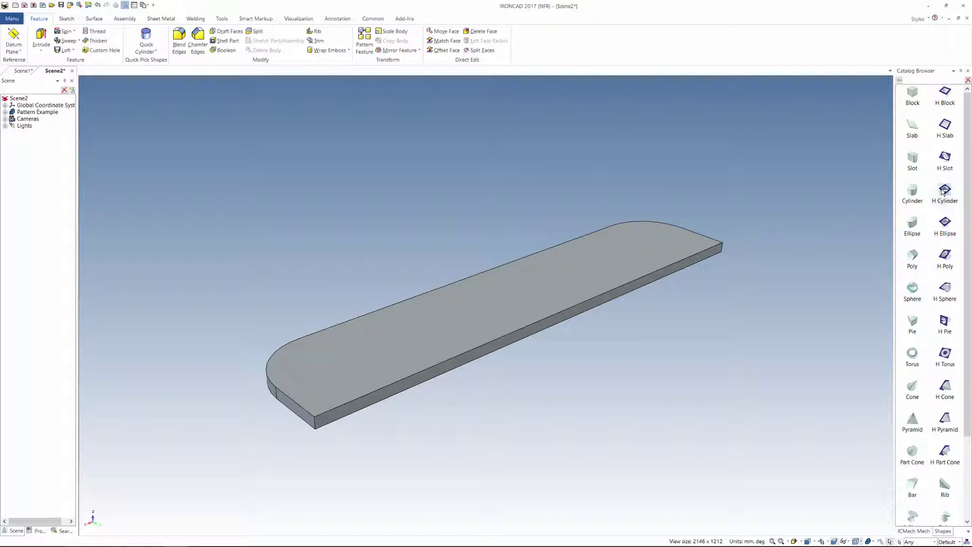
- Drop an H Cylinder hole from the catalog's Shapes tab onto the middle of the plate's top face
left_click_drag(942, 192, 517, 294)
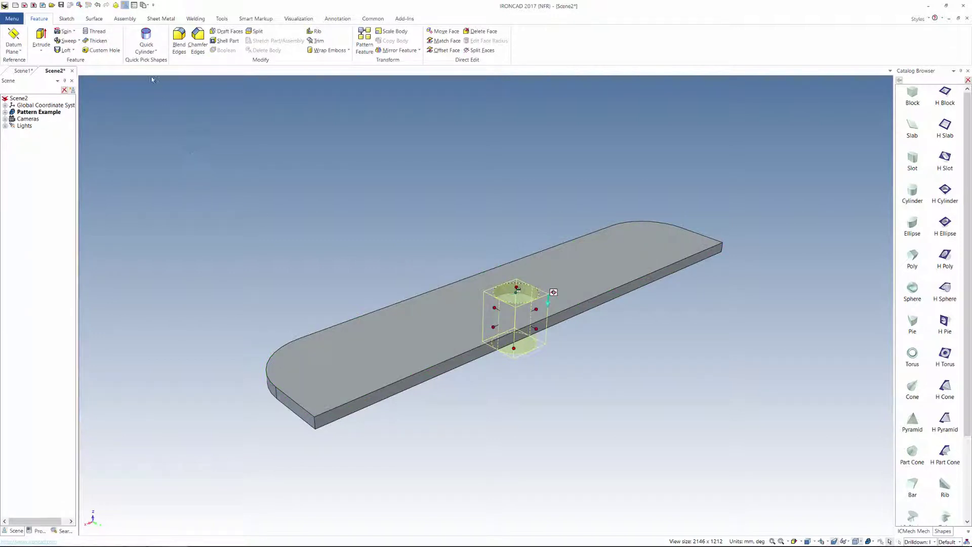
- With the TriBall on, right-drag the hole along the plate to bring up the Move/Copy/Link choices
left_click(116, 5)
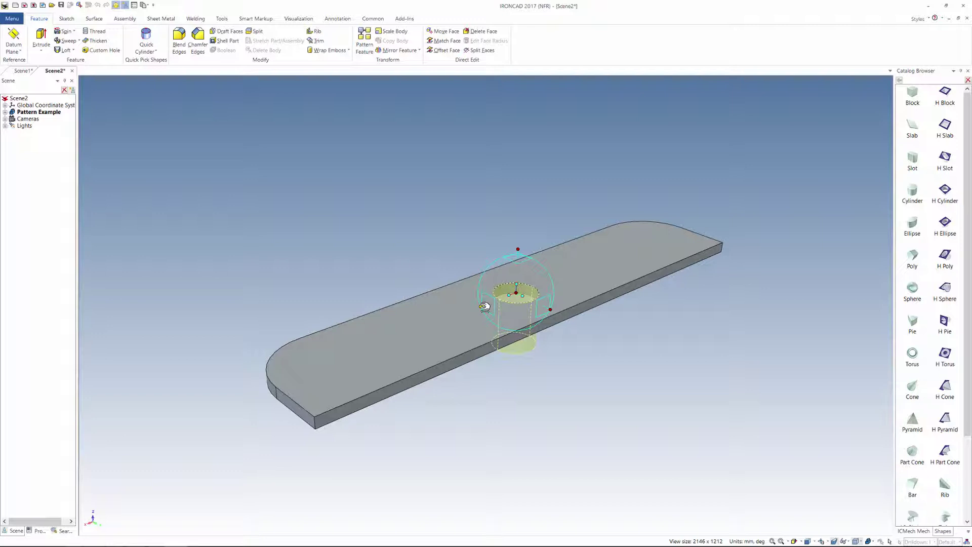
left_click_drag(485, 307, 412, 334)
right_click_drag(411, 333, 412, 333)
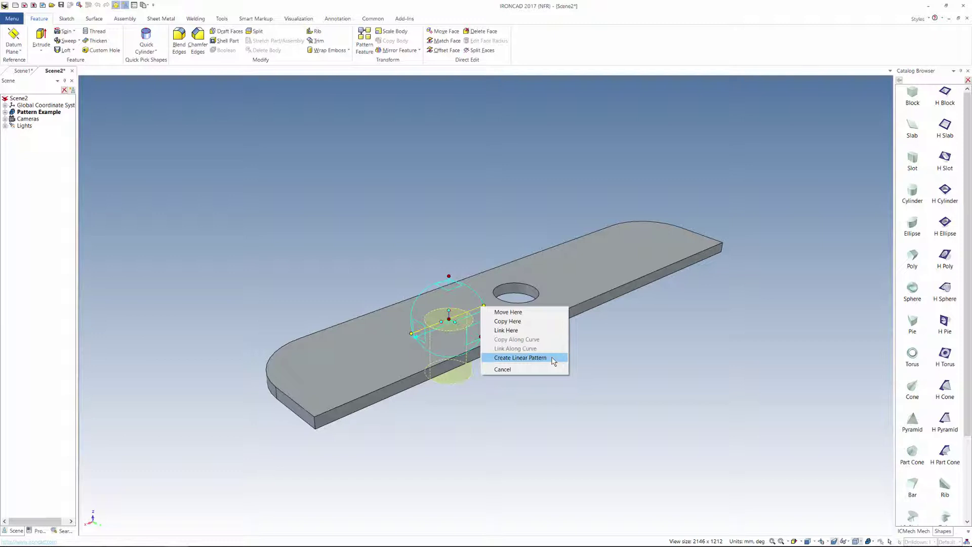
- Link-copy the hole with Number 2 and Distance 80, repeated in the reverse direction
left_click(542, 331)
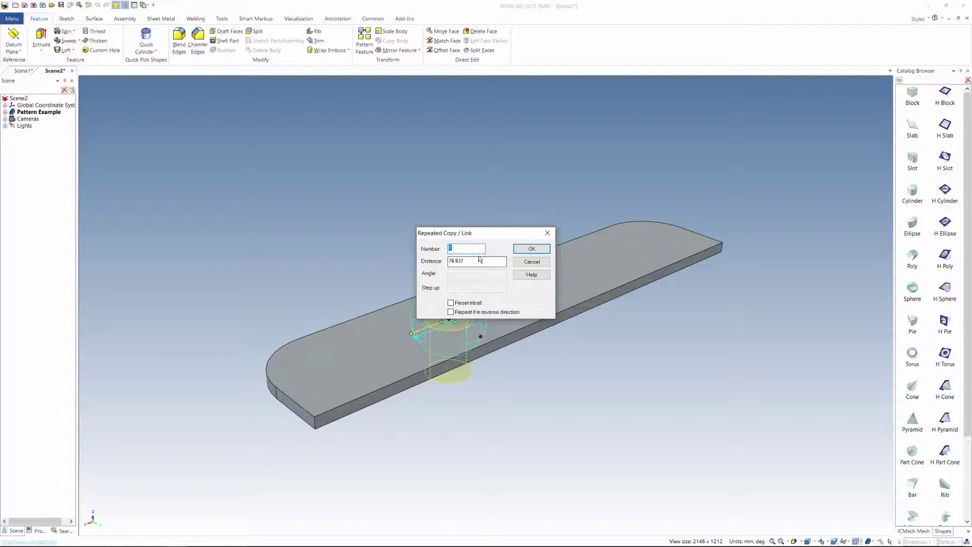
type("2")
key("Tab")
type("80")
left_click(453, 314)
left_click(532, 250)
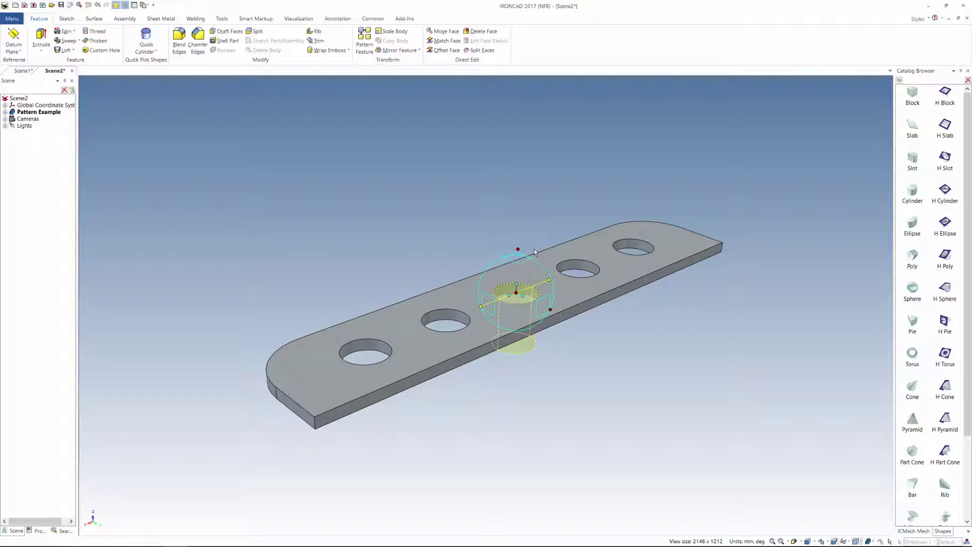
- Resize one linked hole's sizebox to 30 so all five holes shrink together
key("F10")
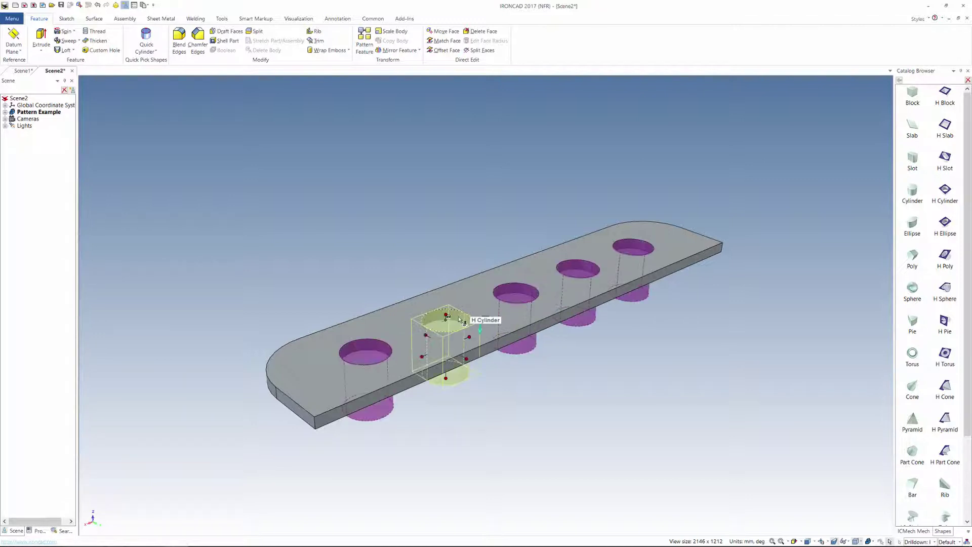
left_click(461, 321)
left_click_drag(470, 358, 454, 357)
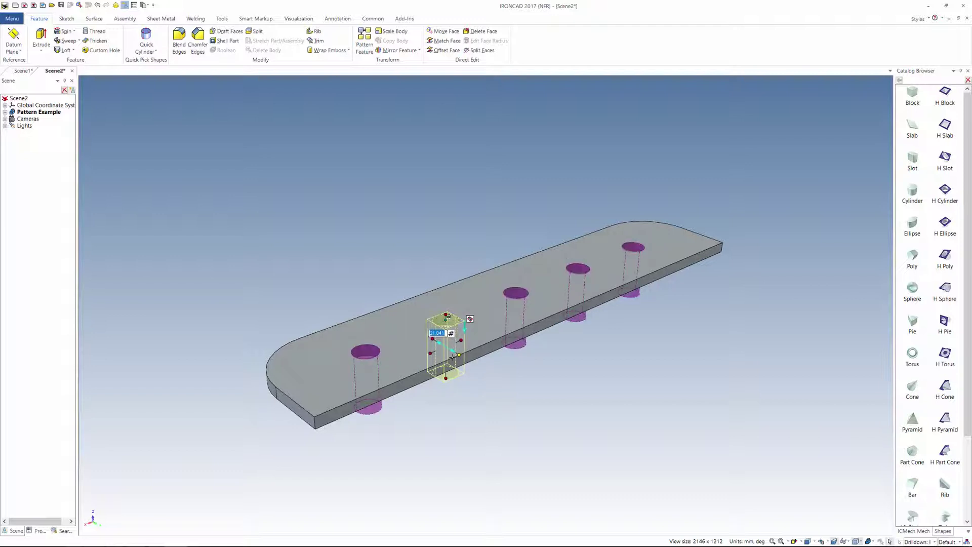
type("30")
key("Return")
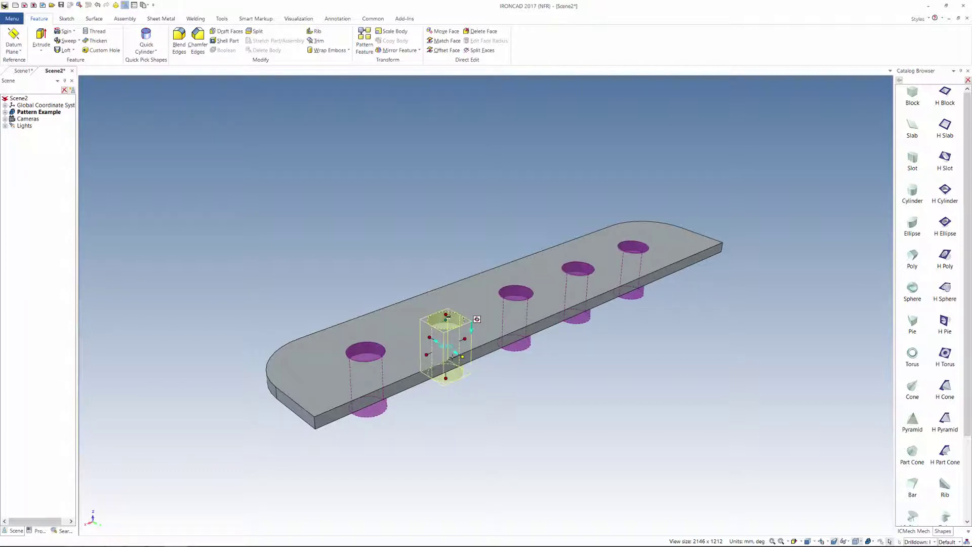
- Suppress the middle hole's link and enlarge it beyond the other four holes
right_click(438, 321)
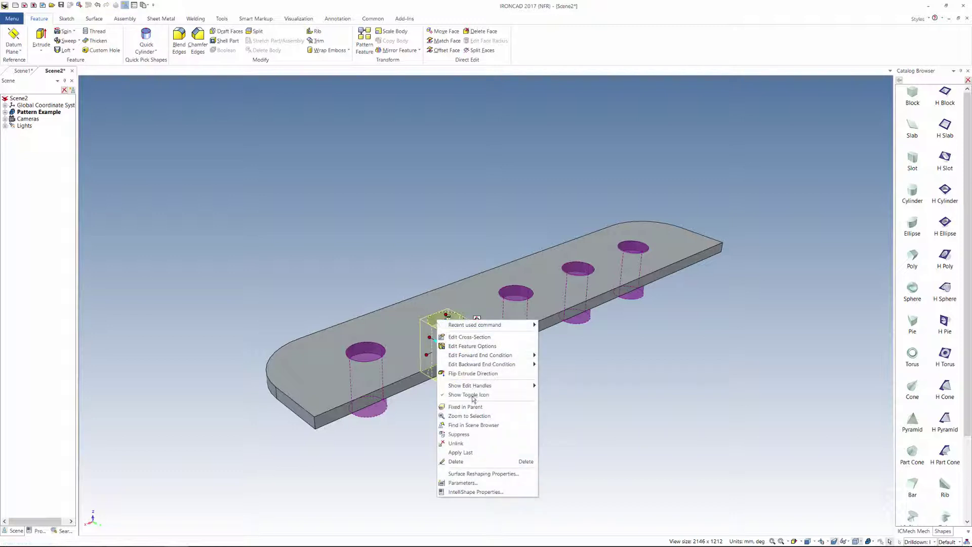
left_click(458, 434)
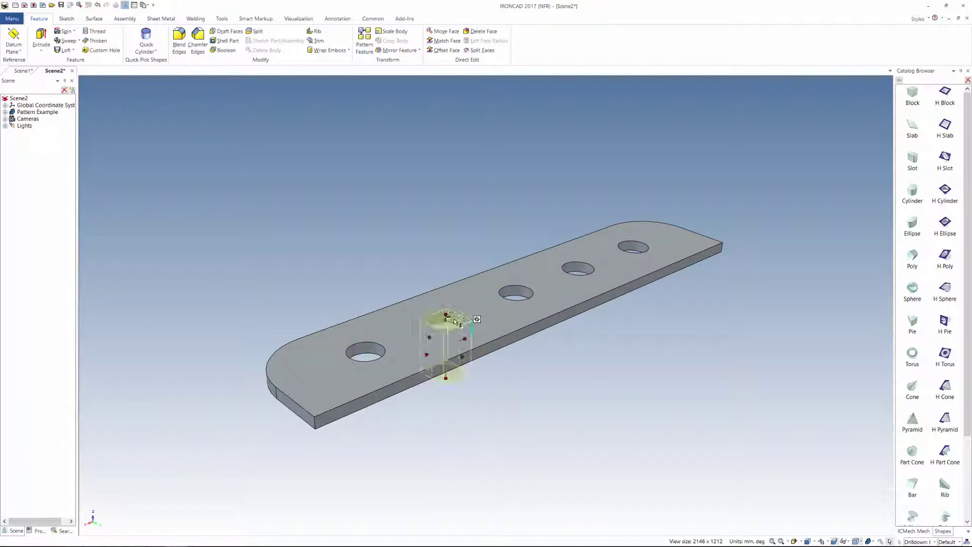
left_click(469, 368)
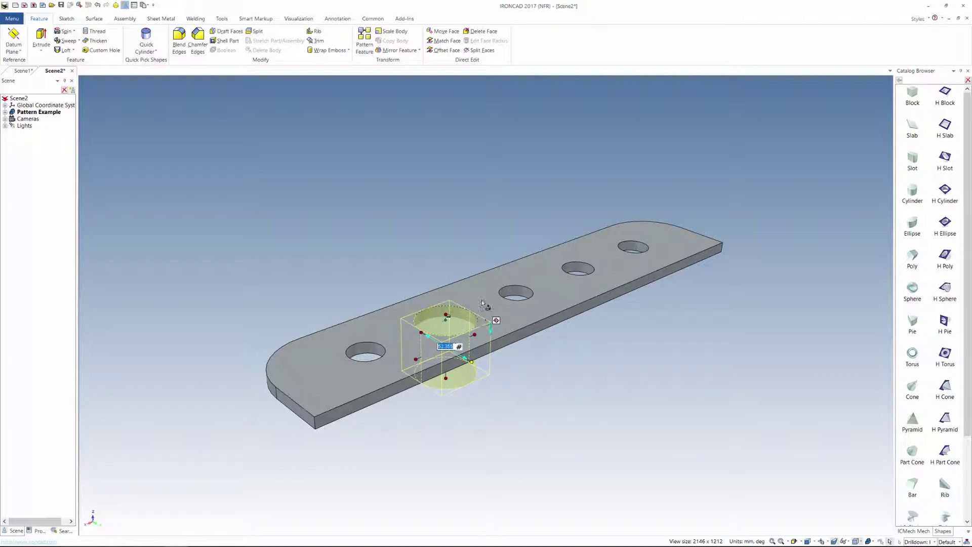
left_click(480, 260)
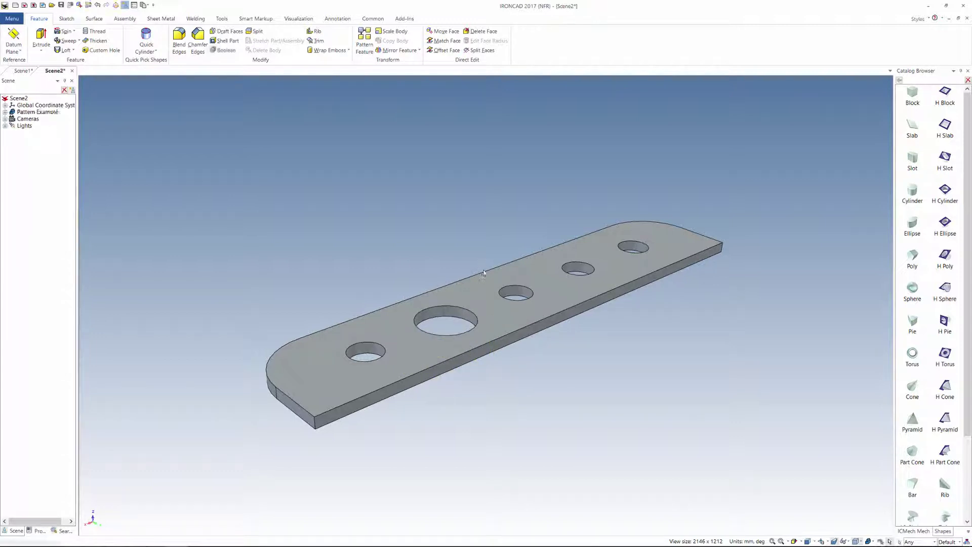
- Select the first hole and shift it along the plate with the TriBall
left_click(383, 352)
left_click(381, 351)
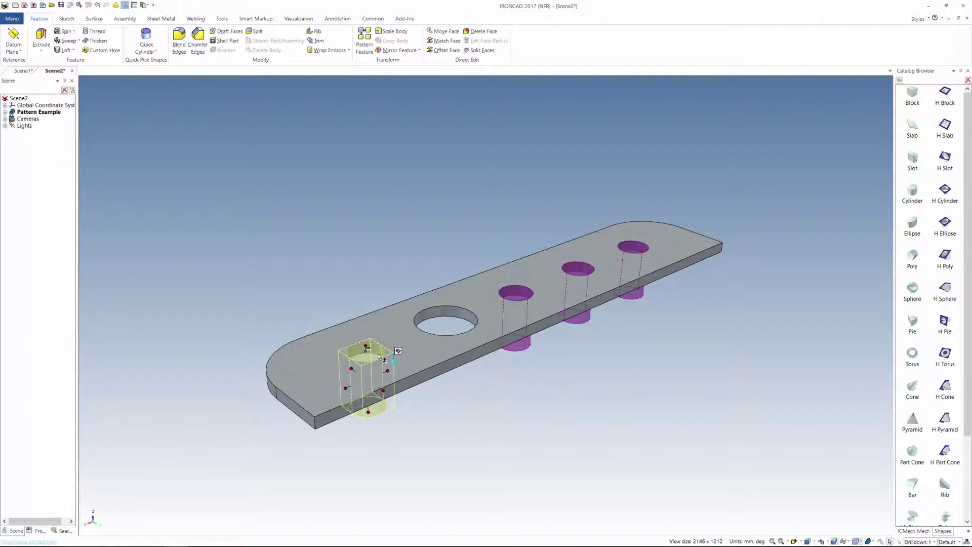
key("F10")
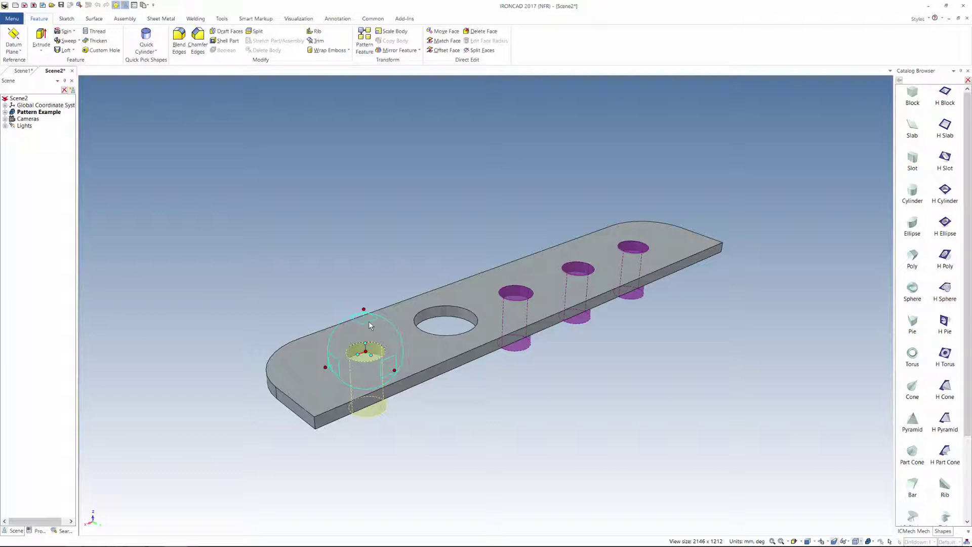
left_click_drag(364, 313, 386, 304)
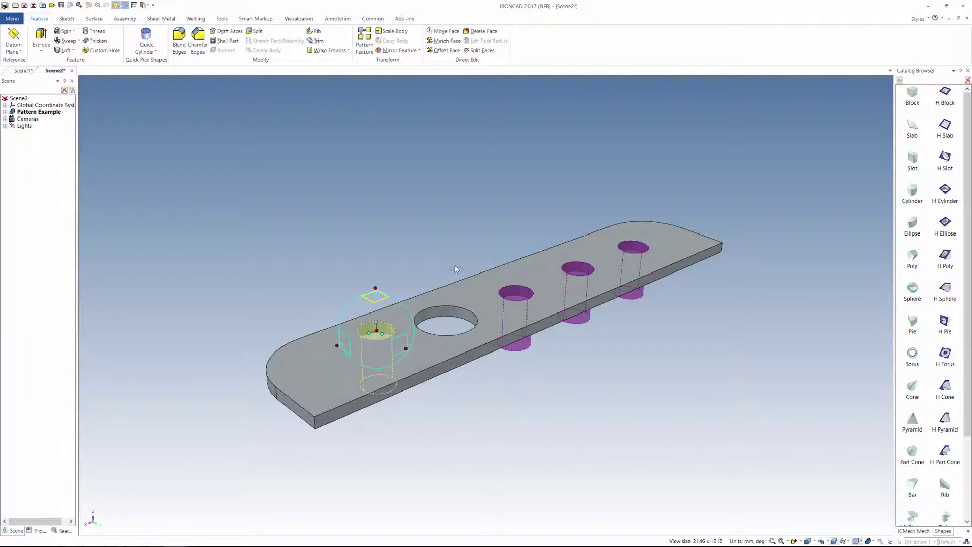
- Ctrl-select four of the pattern holes and delete them, leaving one hole at the far end
left_click(398, 236)
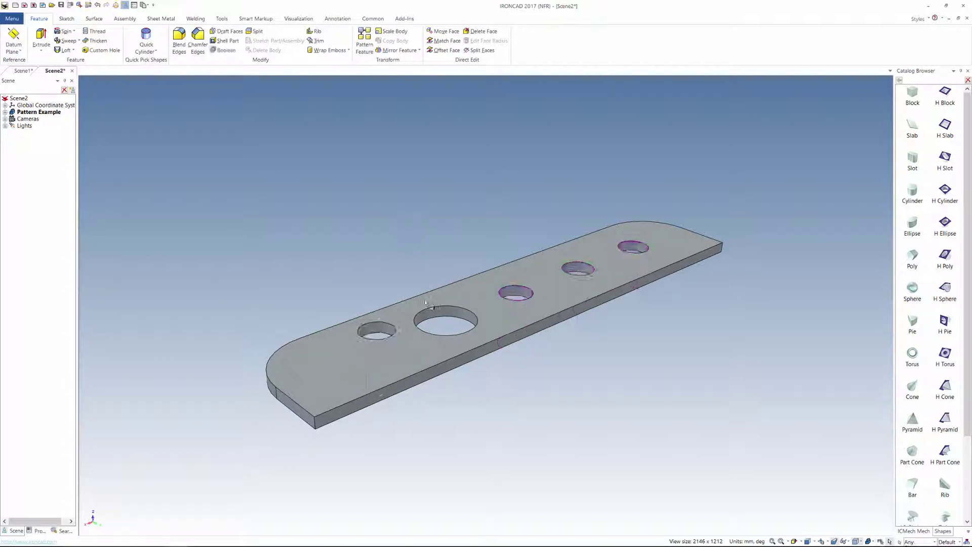
left_click(391, 327)
left_click(391, 328)
middle_click_drag(405, 341, 405, 361)
left_click(400, 369)
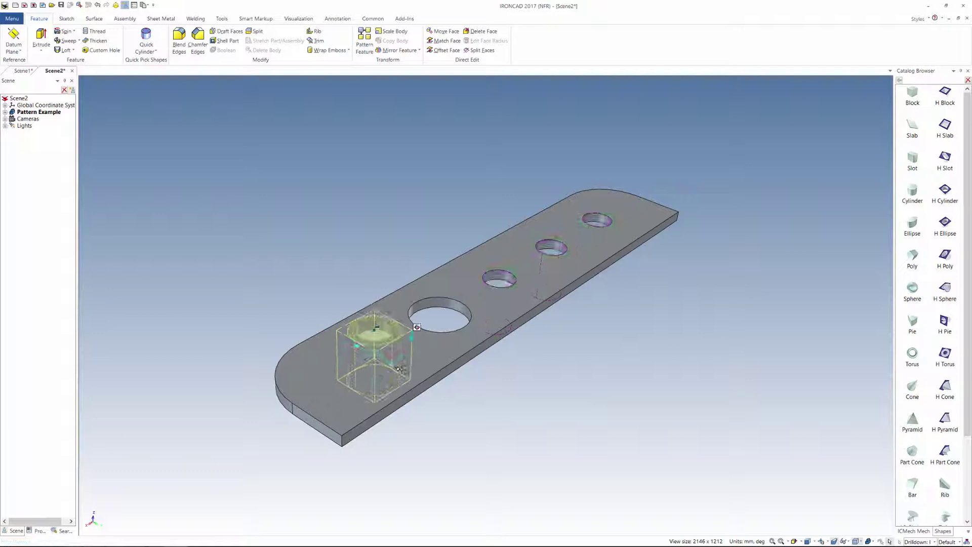
left_click(400, 369)
middle_click_drag(400, 368, 393, 335)
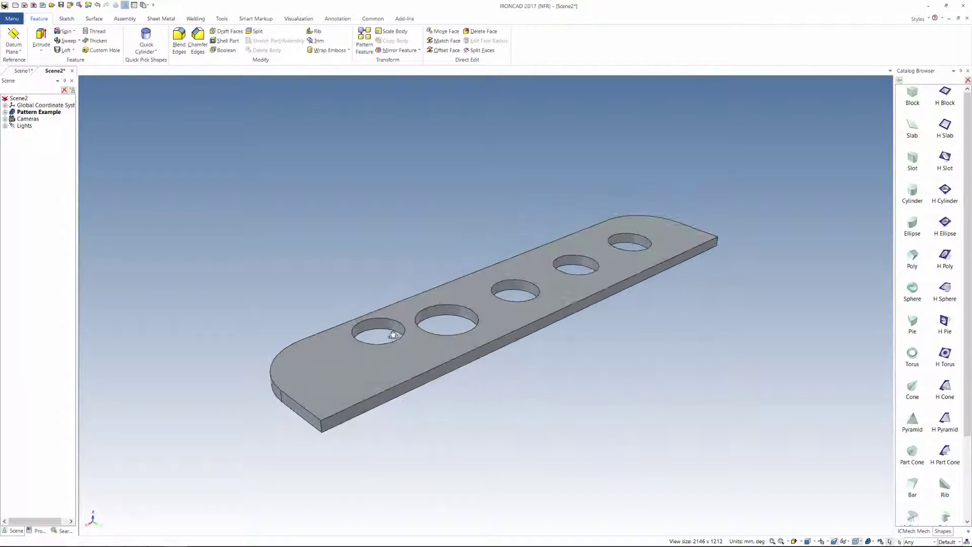
left_click(387, 326)
left_click(386, 326)
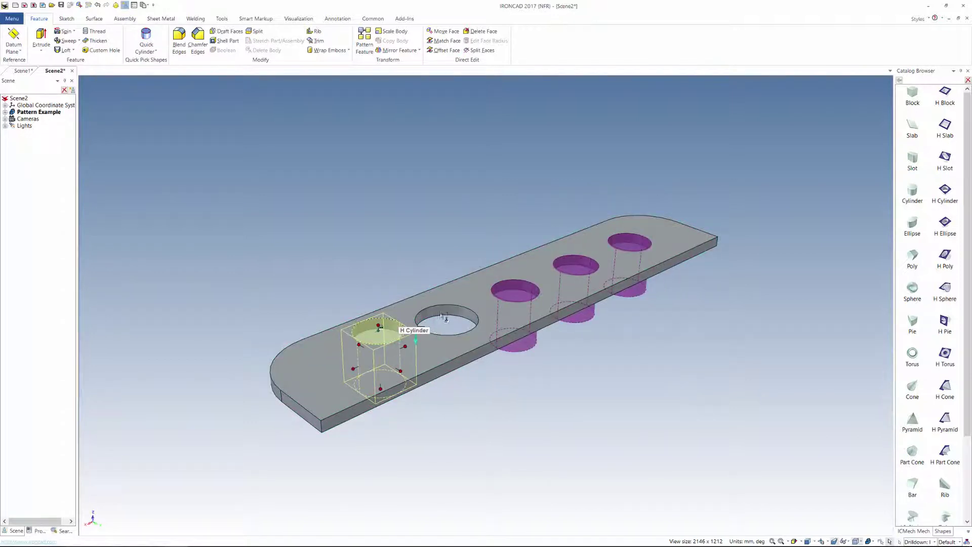
left_click(512, 291, "shift")
left_click(564, 263, "shift")
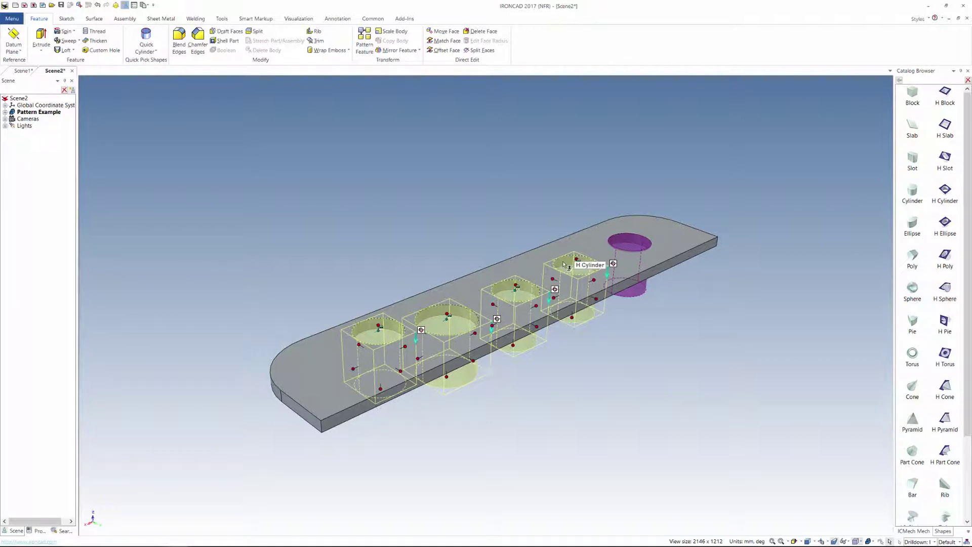
key("Delete")
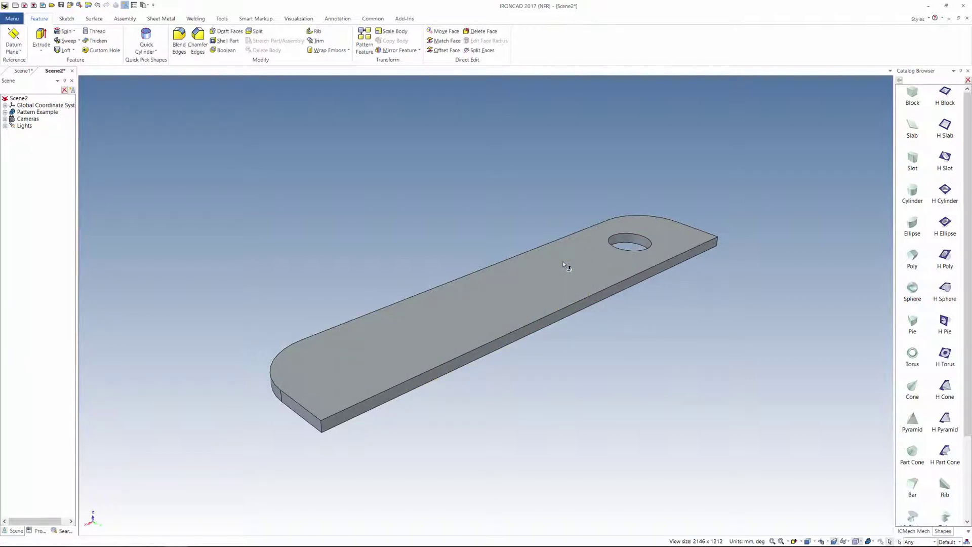
- Select the remaining hole and right-drag it along the plate with the TriBall
left_click(643, 239)
left_click(643, 239)
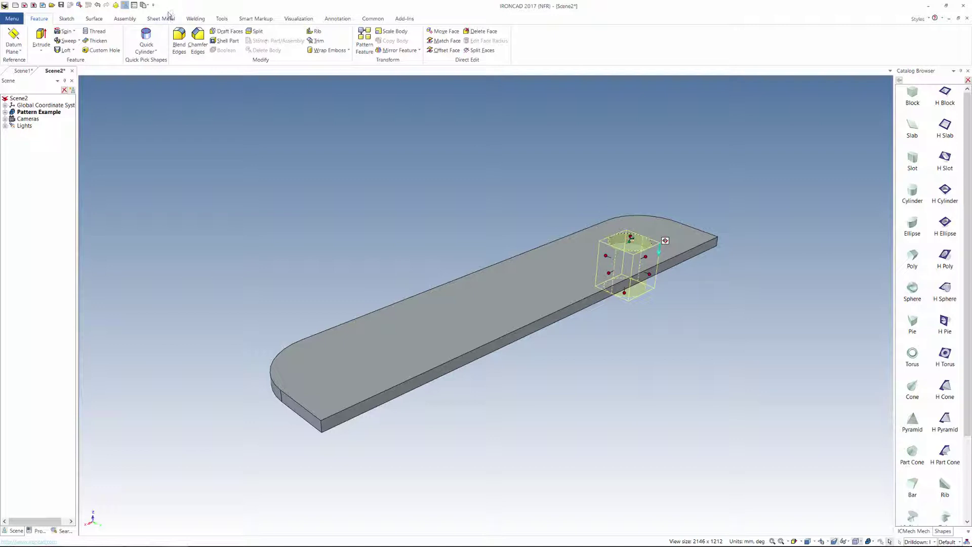
left_click(117, 6)
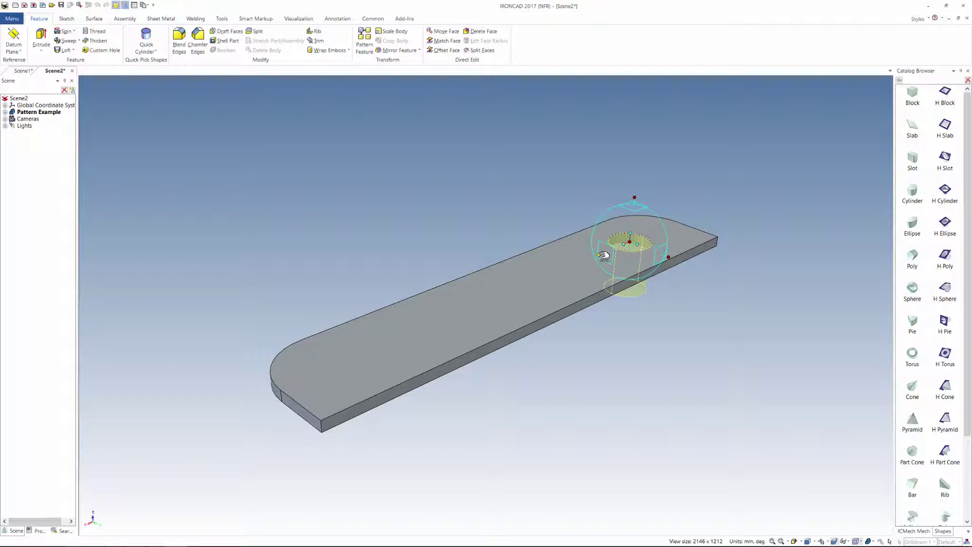
mouse_move(604, 255)
right_mouse_down()
mouse_move(583, 263)
mouse_move(601, 258)
right_mouse_up()
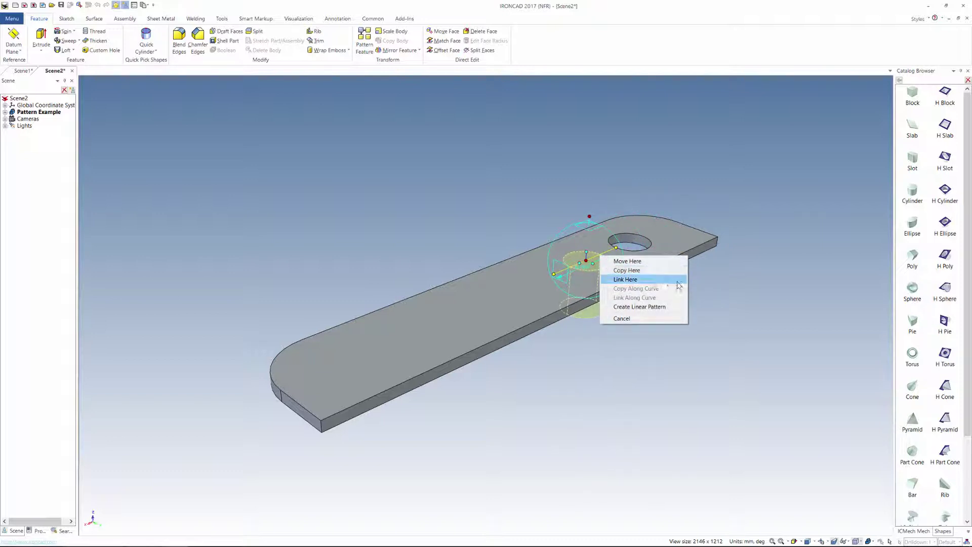
- Create a linear pattern of 6 holes running along the plate's length
left_click(673, 307)
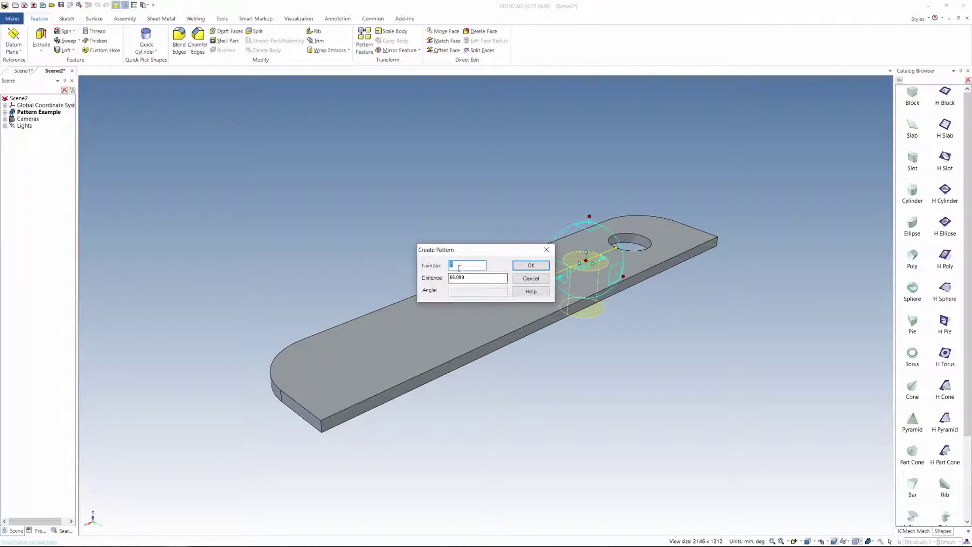
type("3")
type("2")
left_click_drag(465, 266, 415, 282)
type("6")
type("70")
left_click(542, 266)
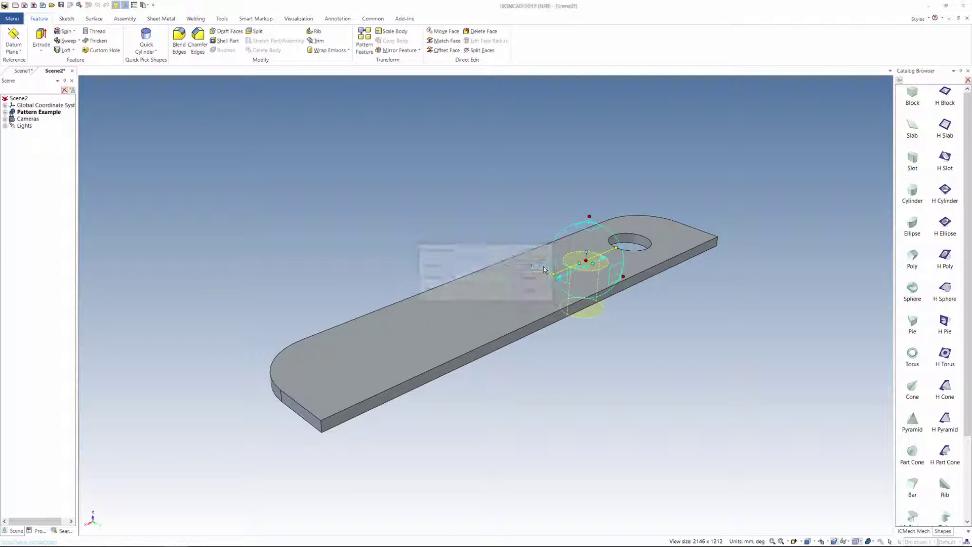
mouse_move(543, 266)
middle_mouse_down()
mouse_move(536, 274)
mouse_move(540, 262)
middle_mouse_up()
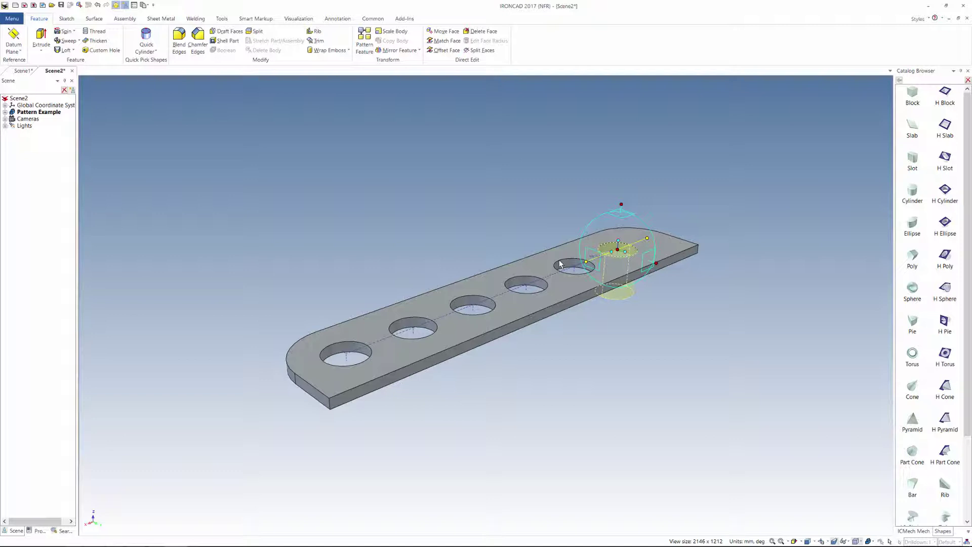
- Shrink the patterned holes together by dragging one hole's sizebox handle
key("F10")
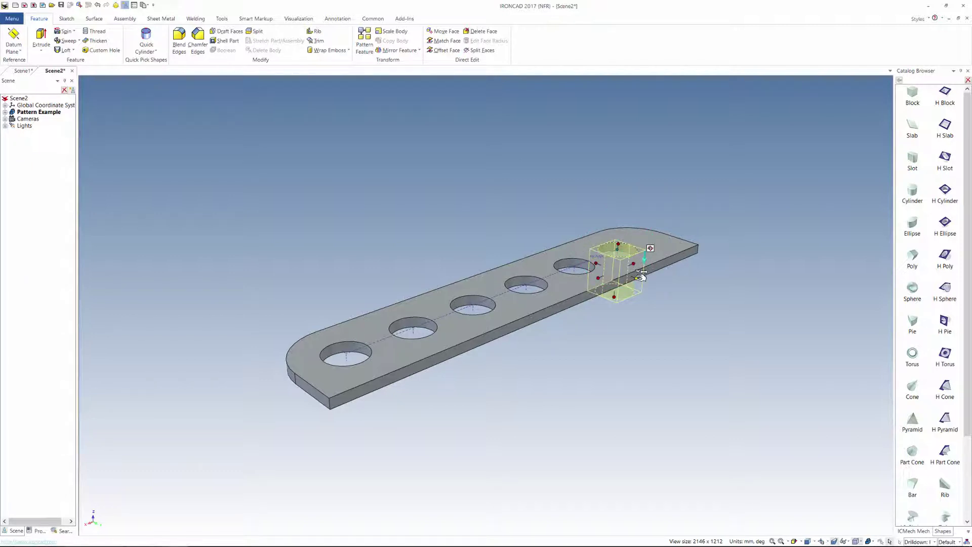
left_click_drag(641, 276, 629, 277)
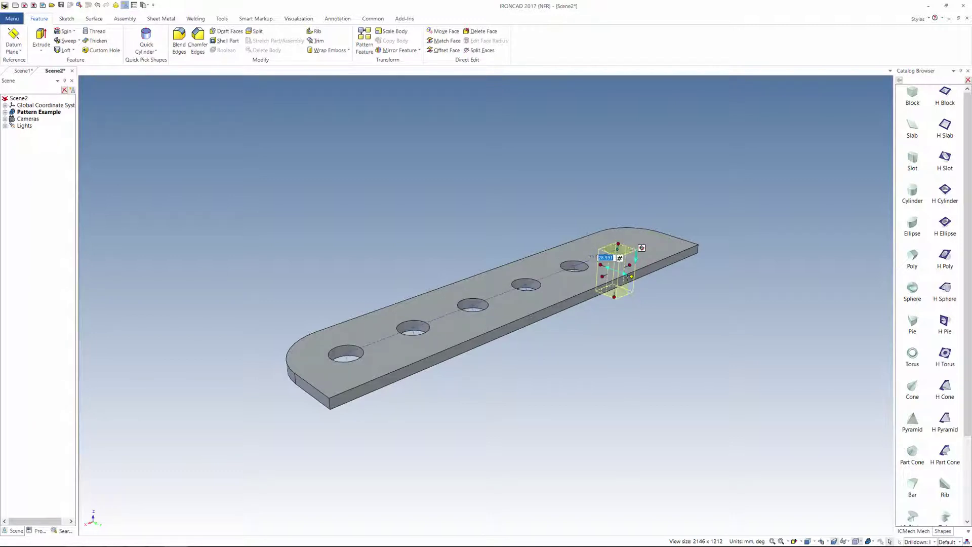
left_click_drag(628, 276, 629, 276)
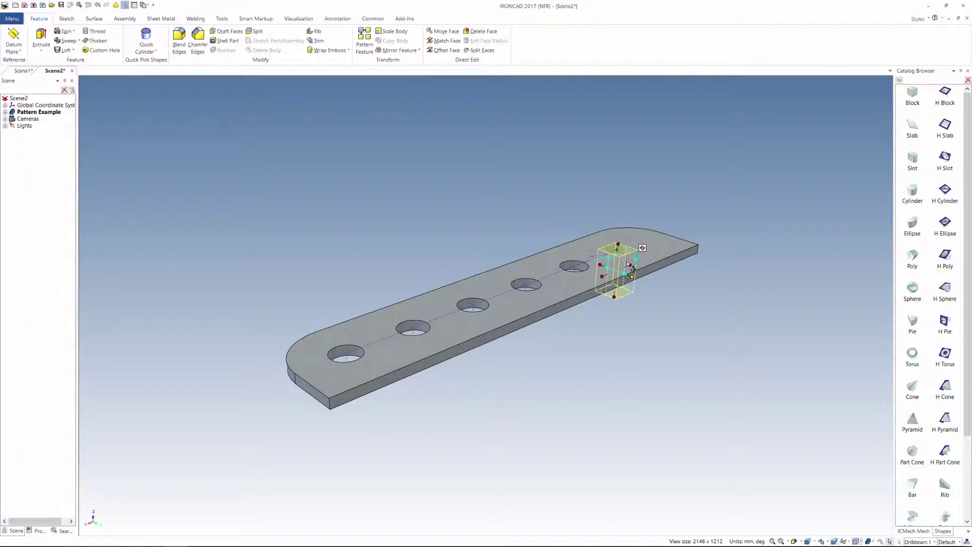
- Edit the linear pattern to 5 holes at 90 spacing
left_click(619, 251)
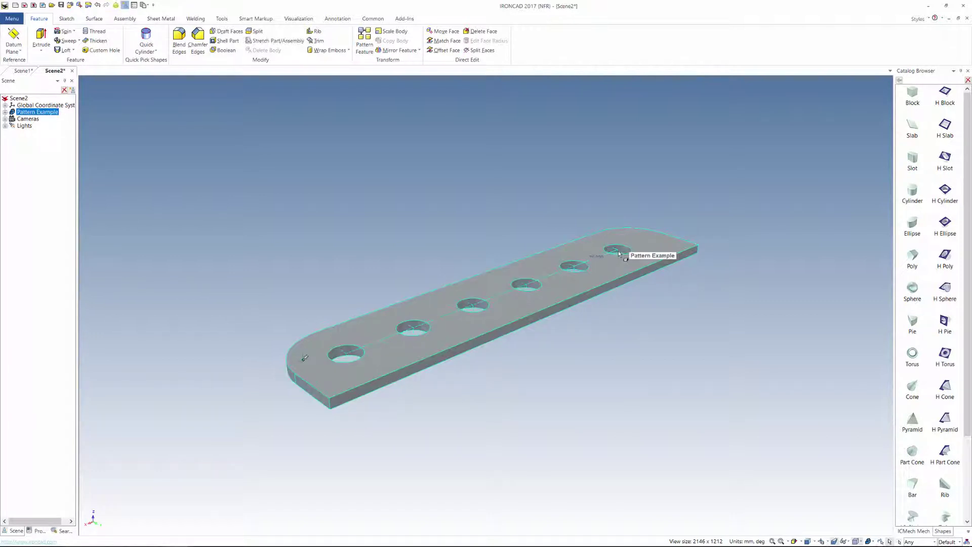
left_click(620, 251)
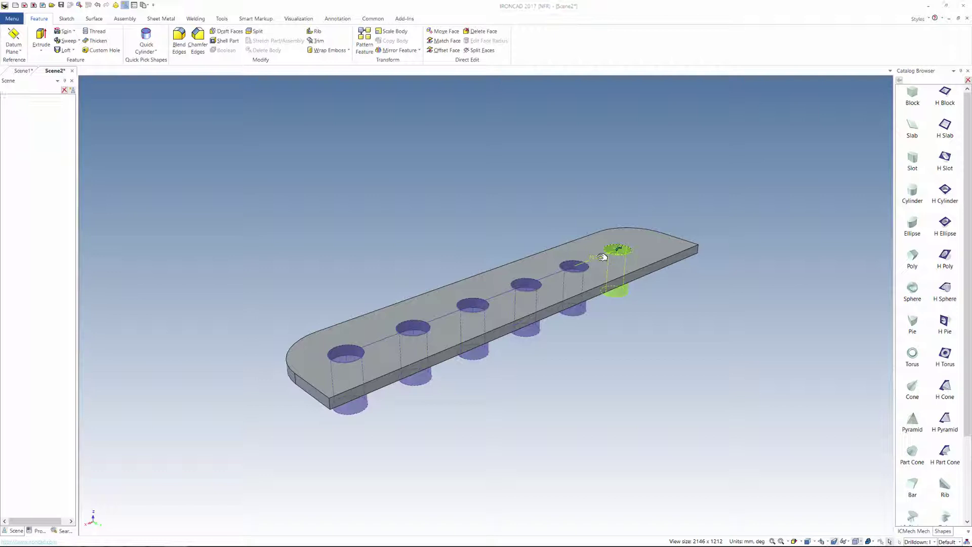
double_click(601, 257)
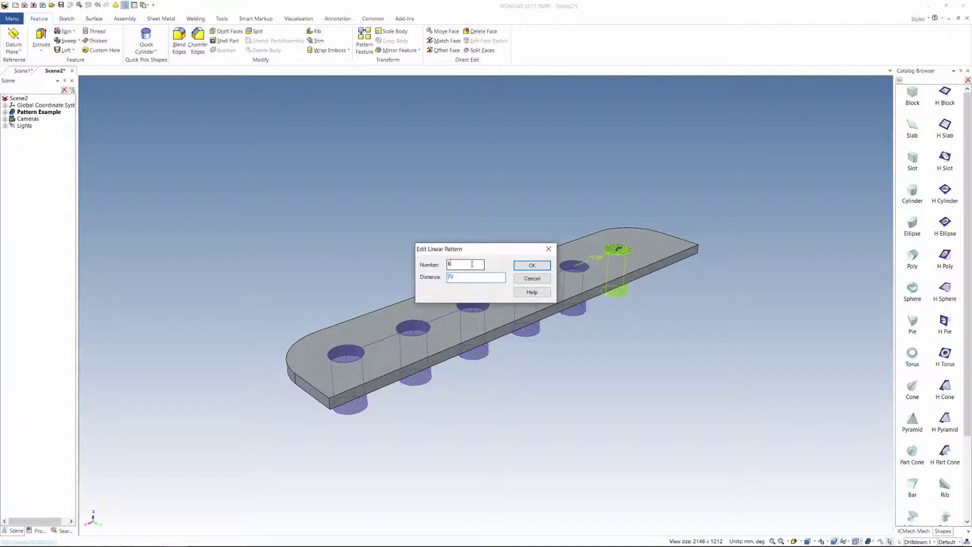
left_click_drag(472, 264, 426, 264)
type("5")
left_click_drag(476, 276, 411, 283)
key("Return")
mouse_move(463, 323)
middle_mouse_down()
mouse_move(495, 358)
mouse_move(482, 371)
mouse_move(454, 343)
mouse_move(460, 310)
middle_mouse_up()
left_click(476, 225)
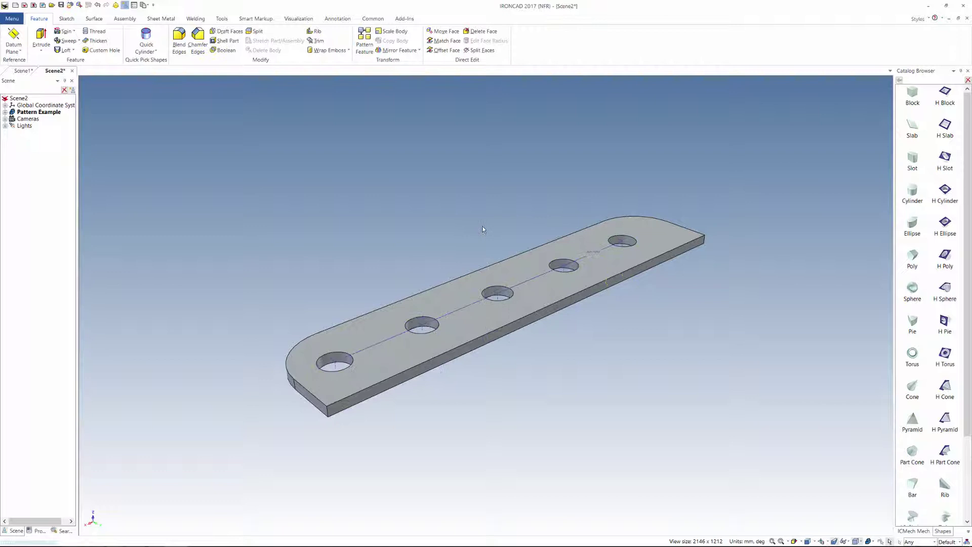
left_click(631, 243)
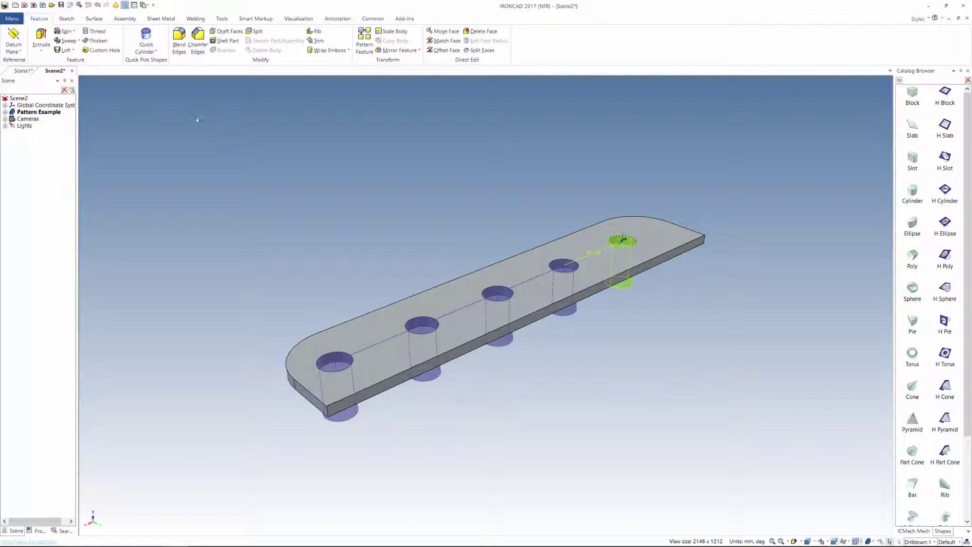
left_click(12, 18)
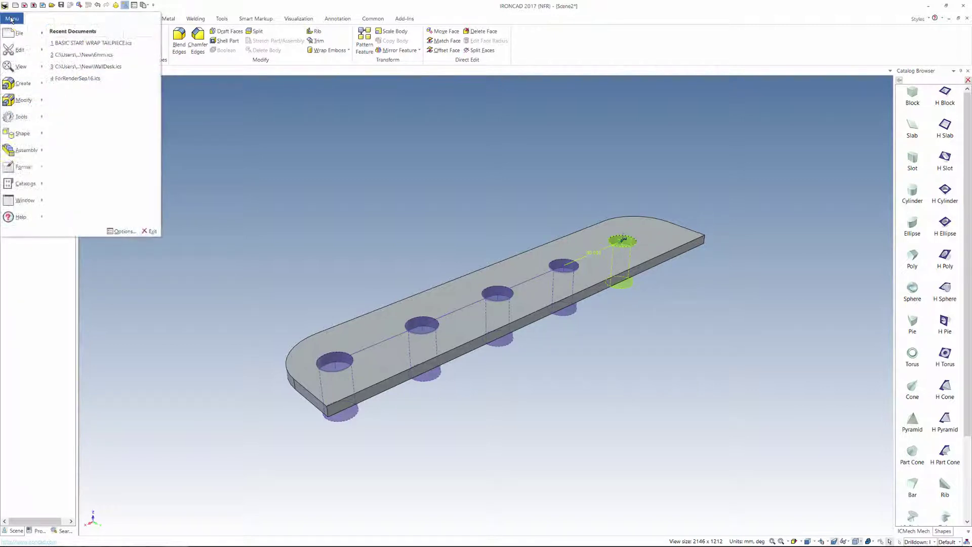
mouse_move(38, 117)
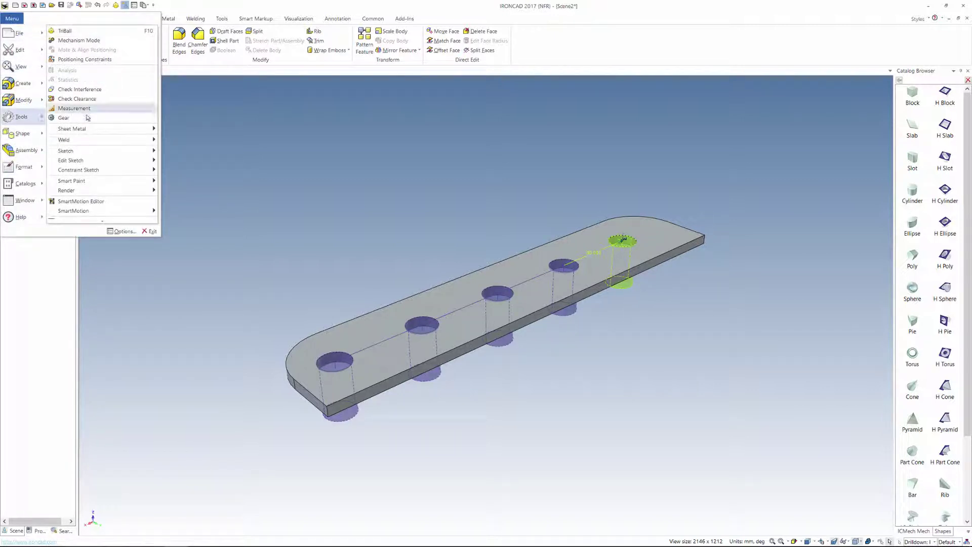
mouse_move(102, 221)
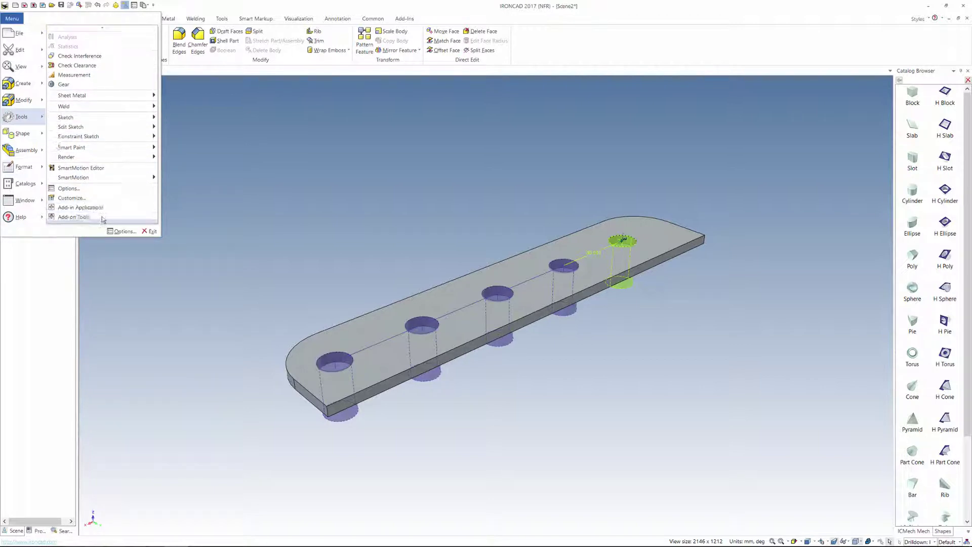
left_click(99, 189)
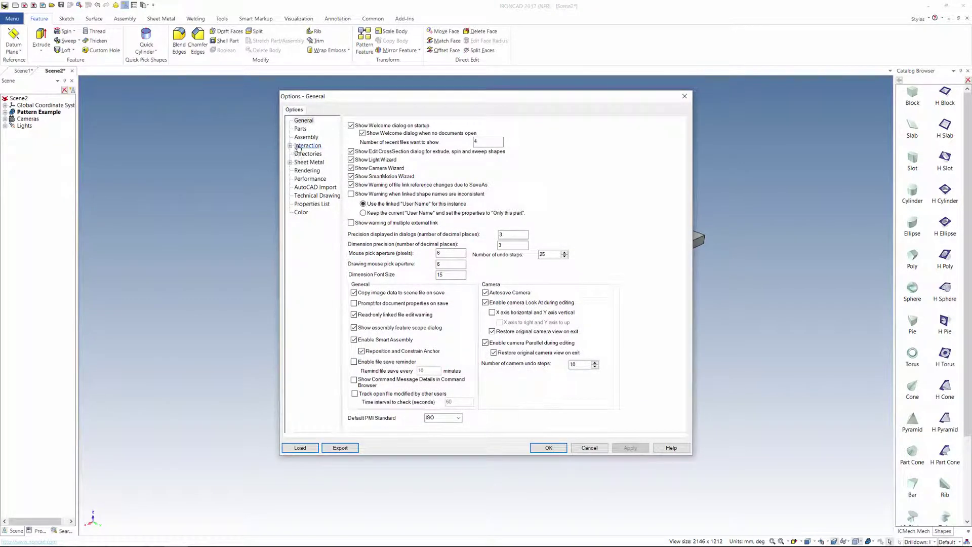
left_click(304, 146)
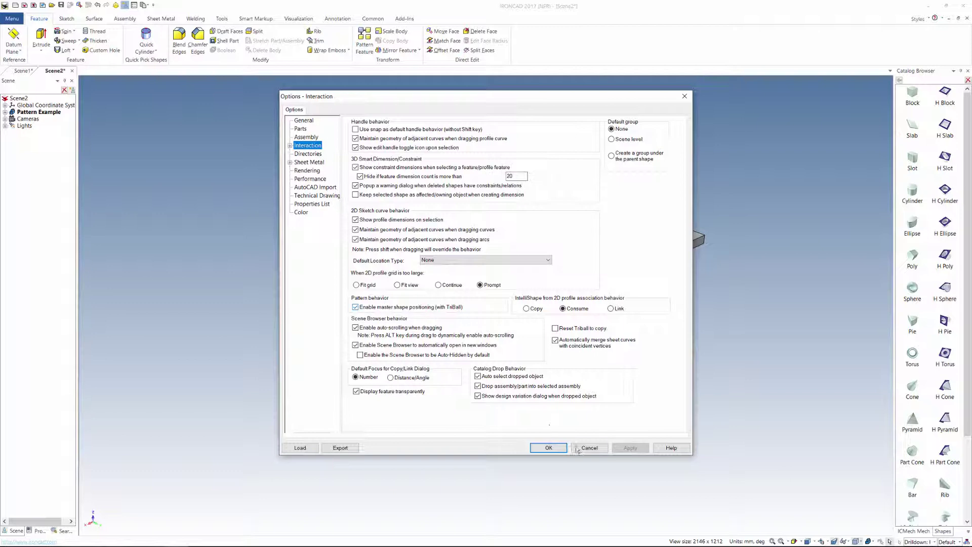
left_click(549, 447)
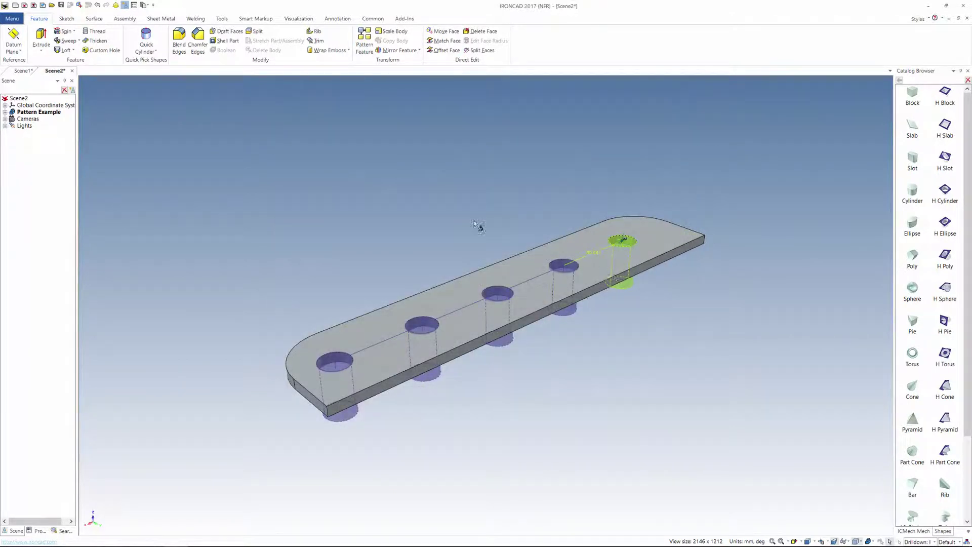
- Turn on the end hole's TriBall and re-anchor its centre on the middle hole
left_click(116, 5)
key("F10")
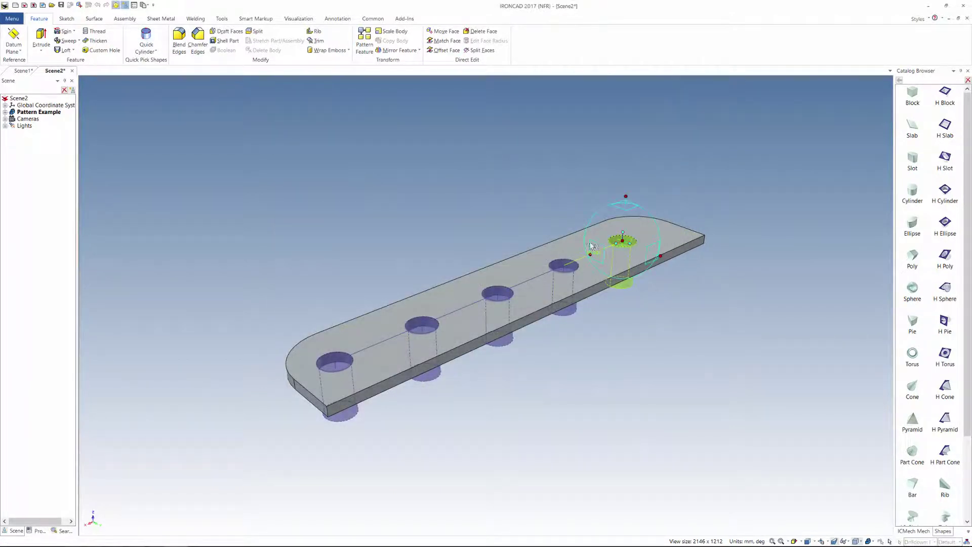
left_click_drag(598, 251, 606, 247)
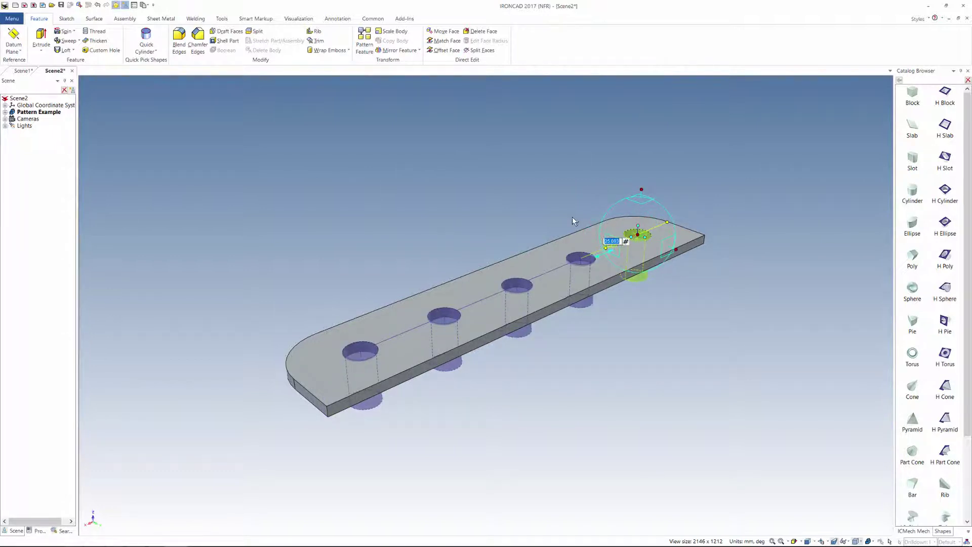
scroll(572, 220, "up", 1)
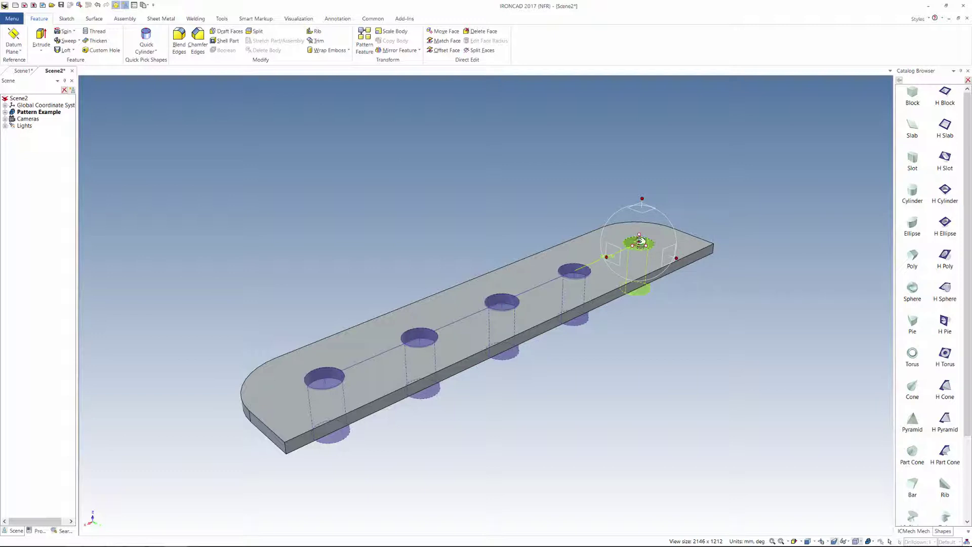
left_click_drag(642, 243, 523, 293)
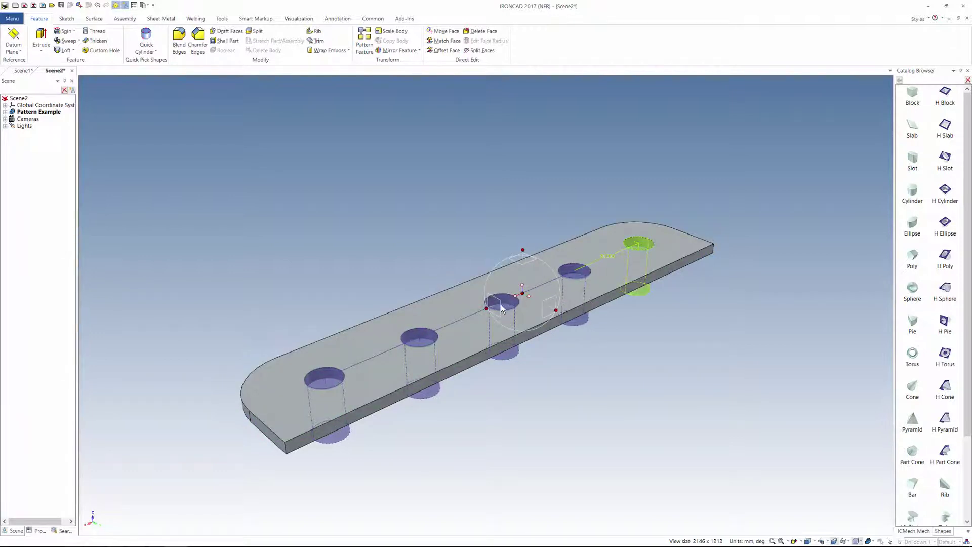
scroll(502, 308, "up", 3)
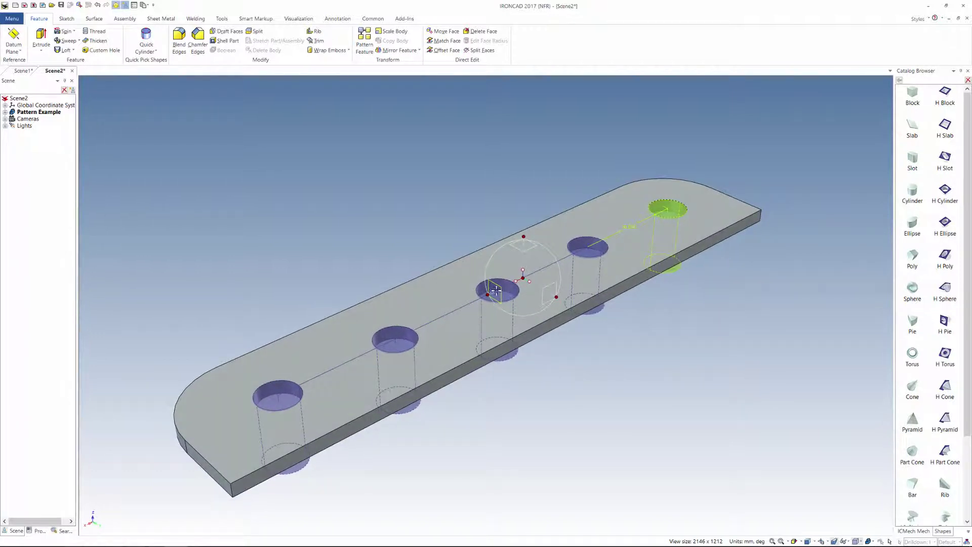
scroll(496, 290, "down", 1)
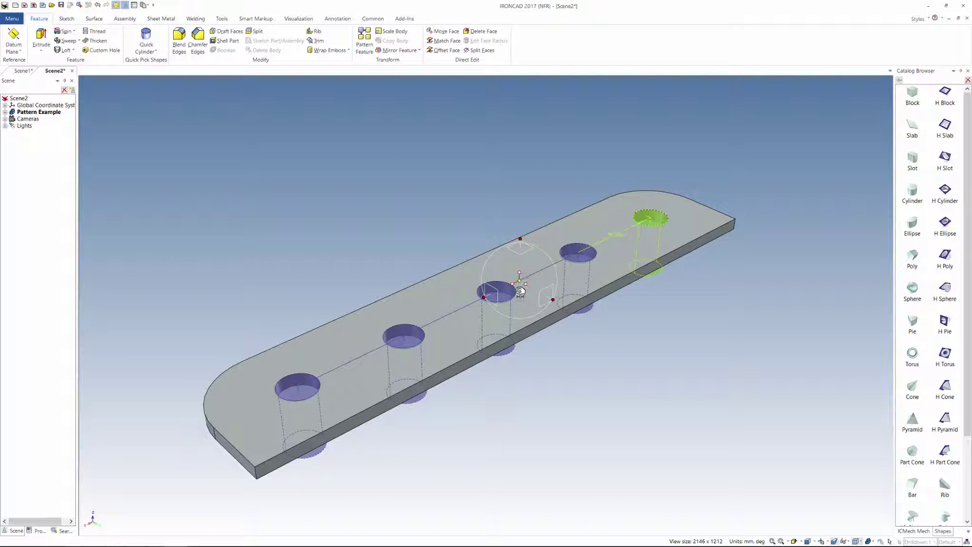
left_click_drag(519, 287, 516, 293)
- Move the end hole along the plate's long axis with the TriBall, then turn the TriBall off
left_click(461, 310)
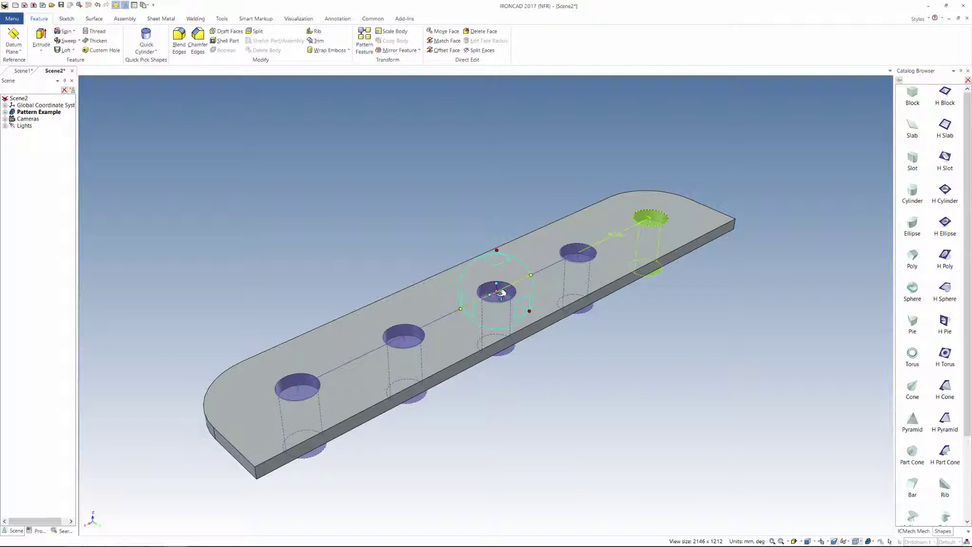
left_click_drag(501, 291, 454, 267)
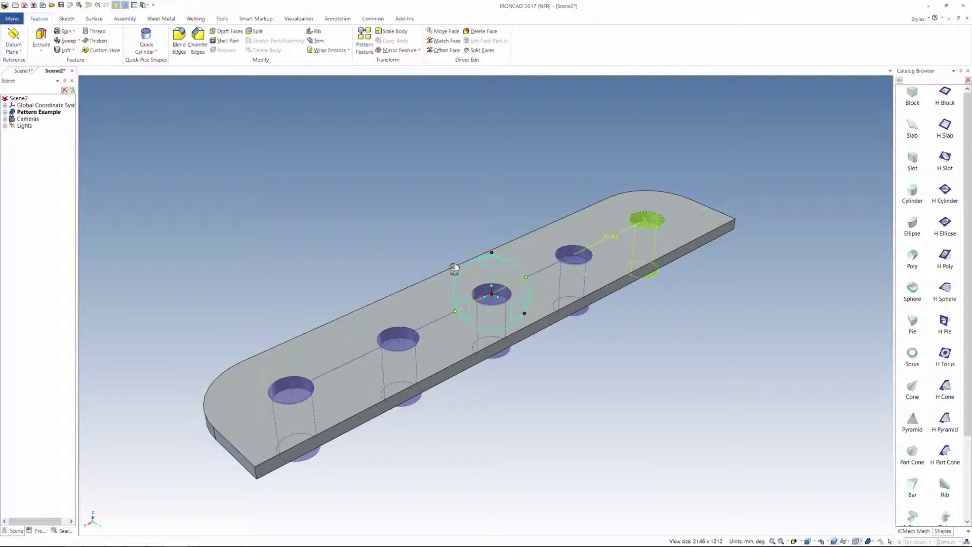
mouse_move(448, 302)
middle_mouse_down()
mouse_move(521, 309)
mouse_move(450, 295)
middle_mouse_up()
key("F10")
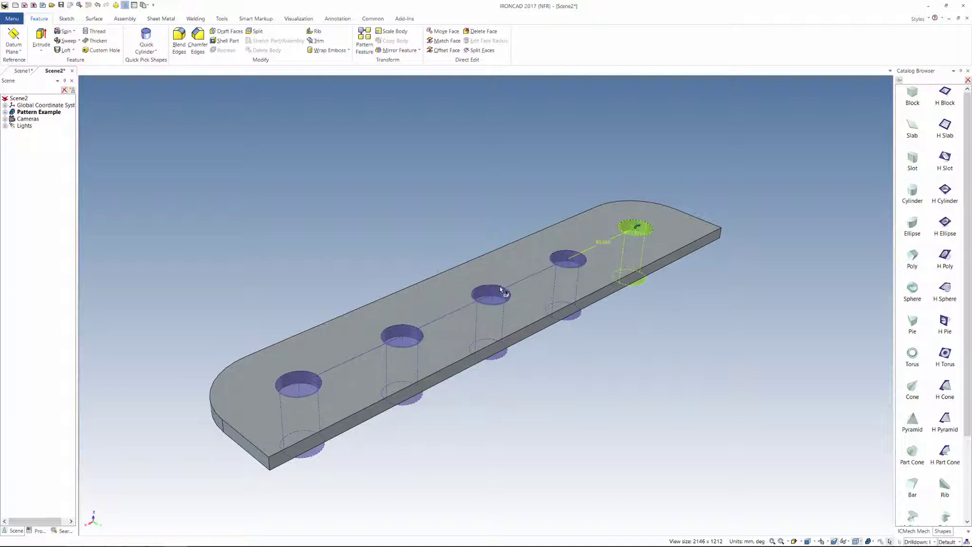
scroll(504, 291, "down", 3)
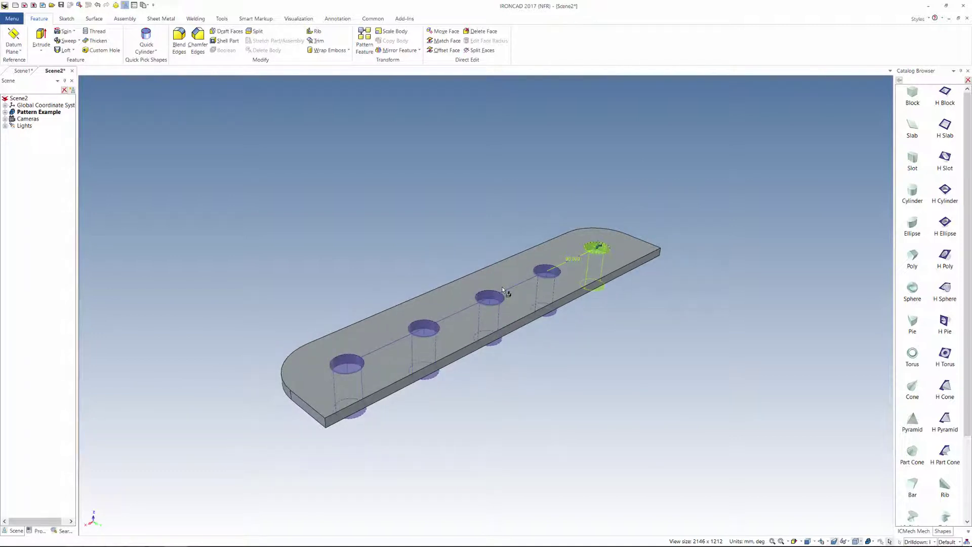
key("Delete")
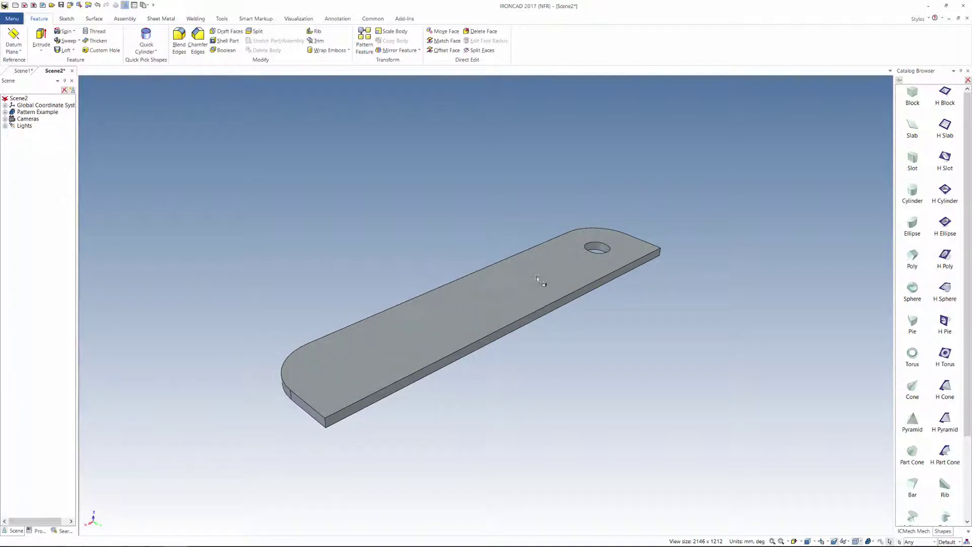
left_click(603, 251)
left_click(601, 252)
middle_click_drag(591, 257, 602, 230)
key("F10")
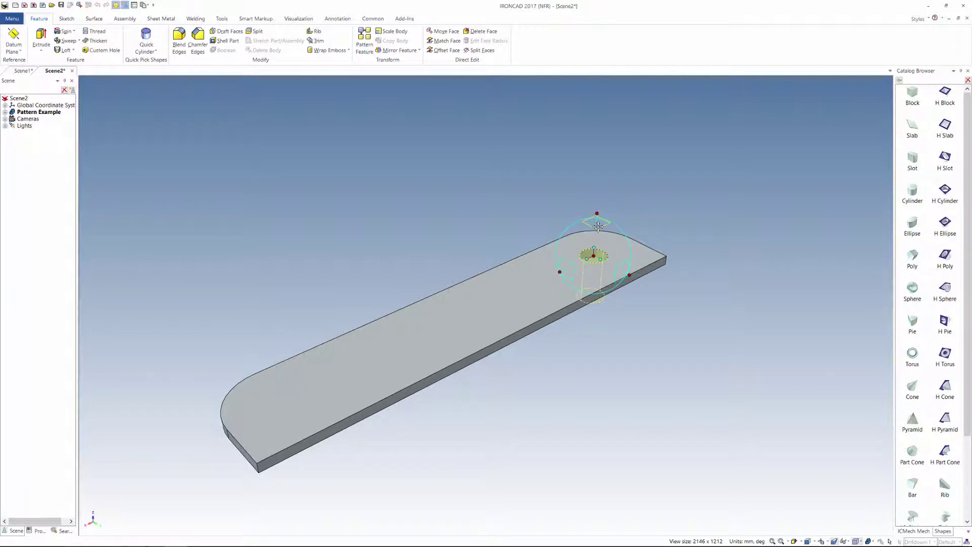
left_click_drag(596, 225, 537, 234)
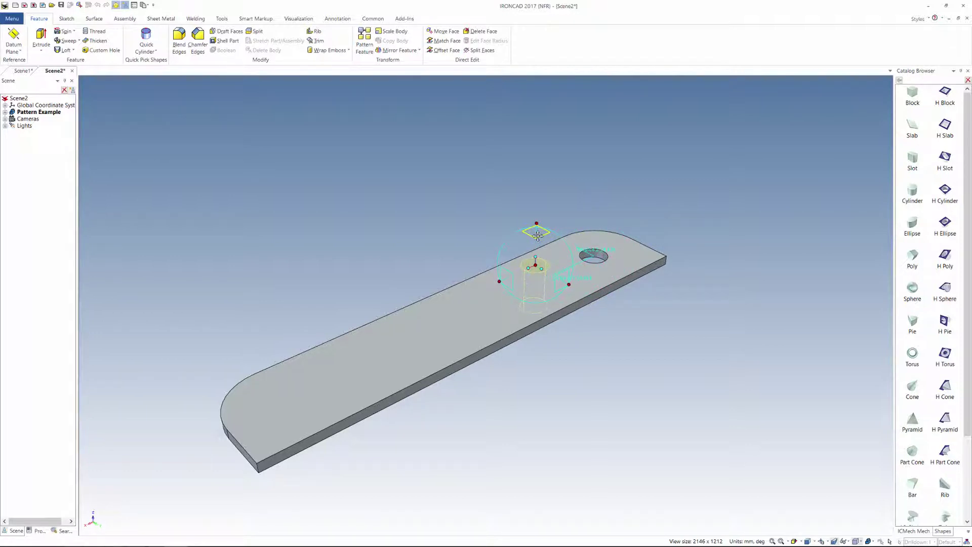
right_click_drag(538, 234, 538, 235)
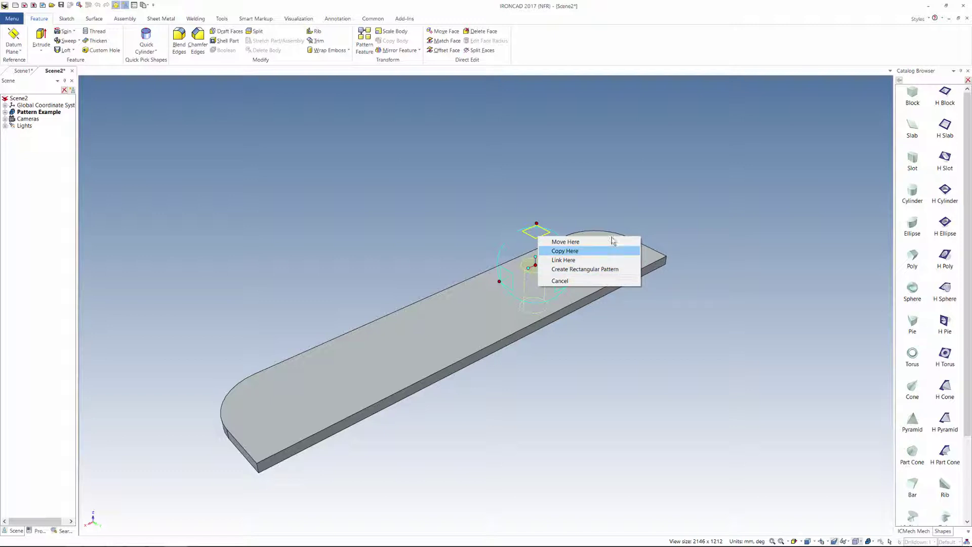
left_click(618, 270)
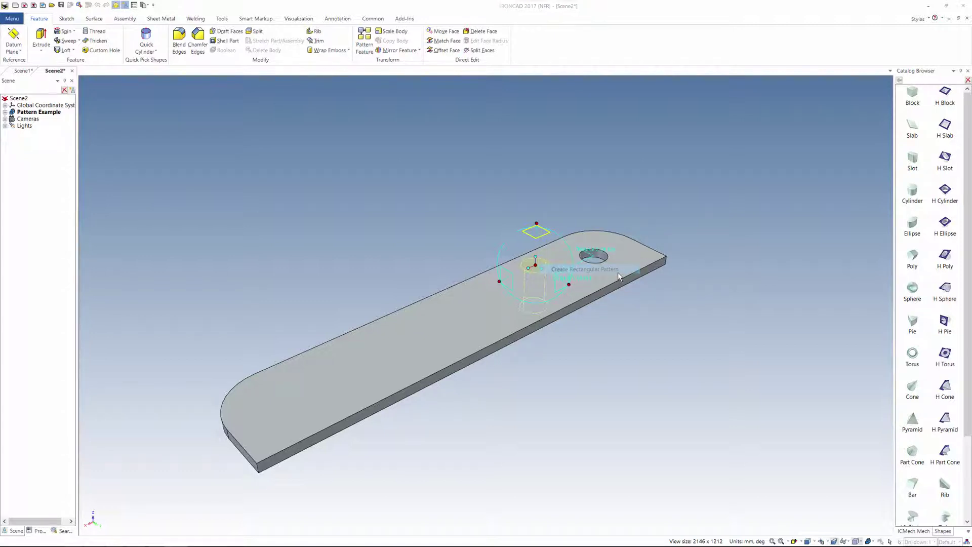
left_click_drag(507, 246, 765, 221)
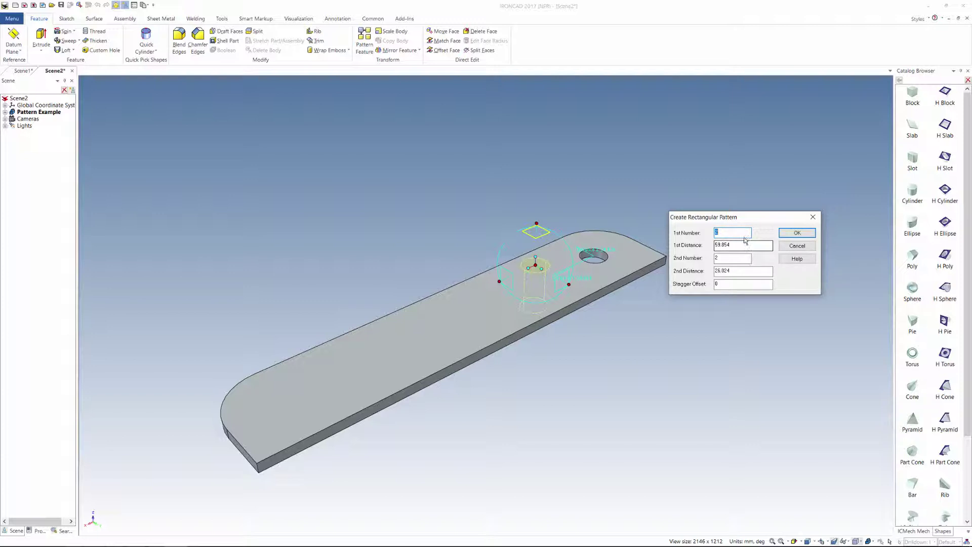
left_click(812, 219)
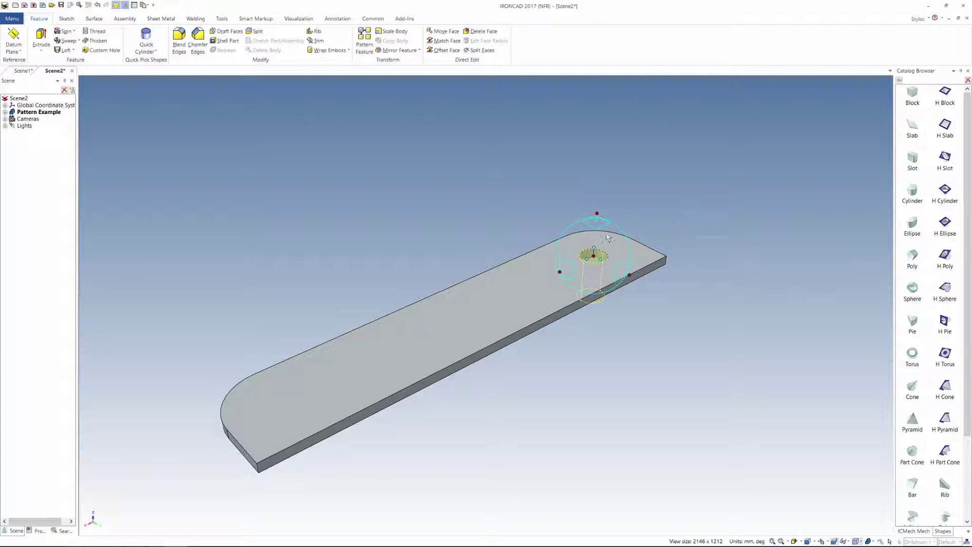
- Start a Pattern Feature with the plate's single hole as the feature to pattern
key("F10")
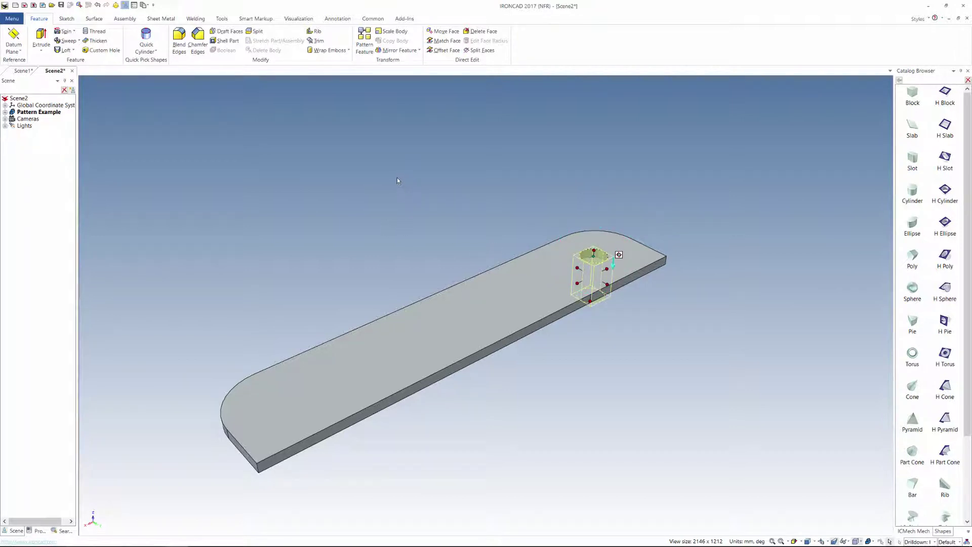
left_click(368, 50)
left_click(368, 49)
left_click(605, 257)
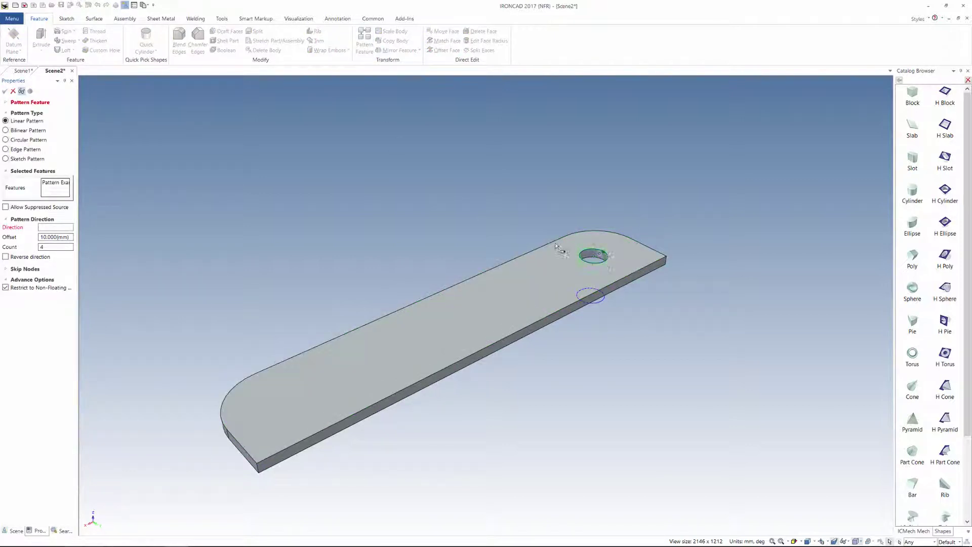
- Make it an evenly spaced edge pattern along the plate's front edge
left_click(5, 150)
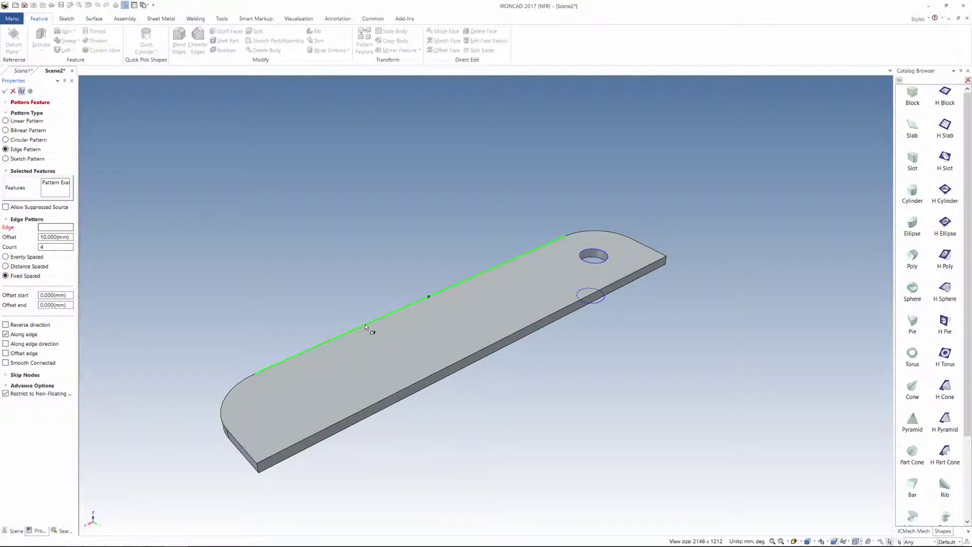
left_click(409, 387)
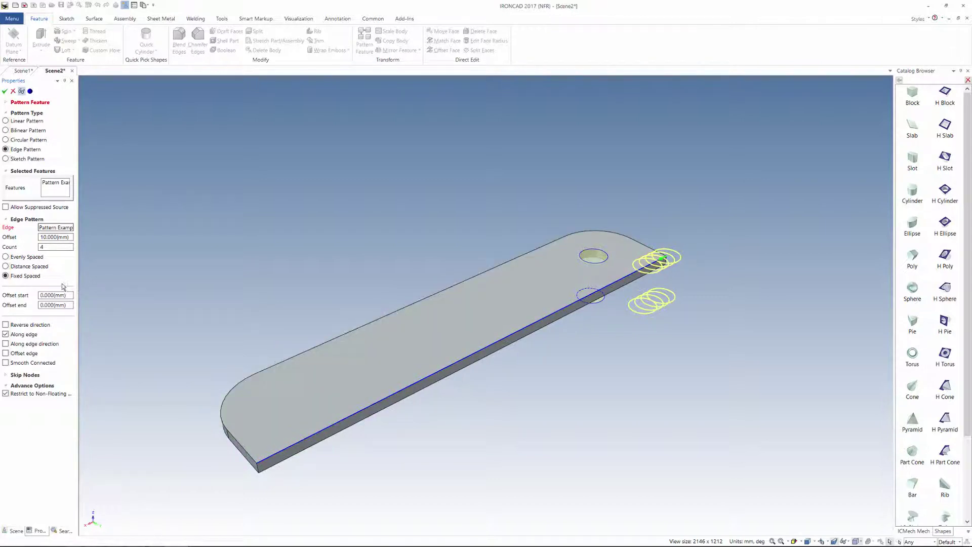
left_click(7, 258)
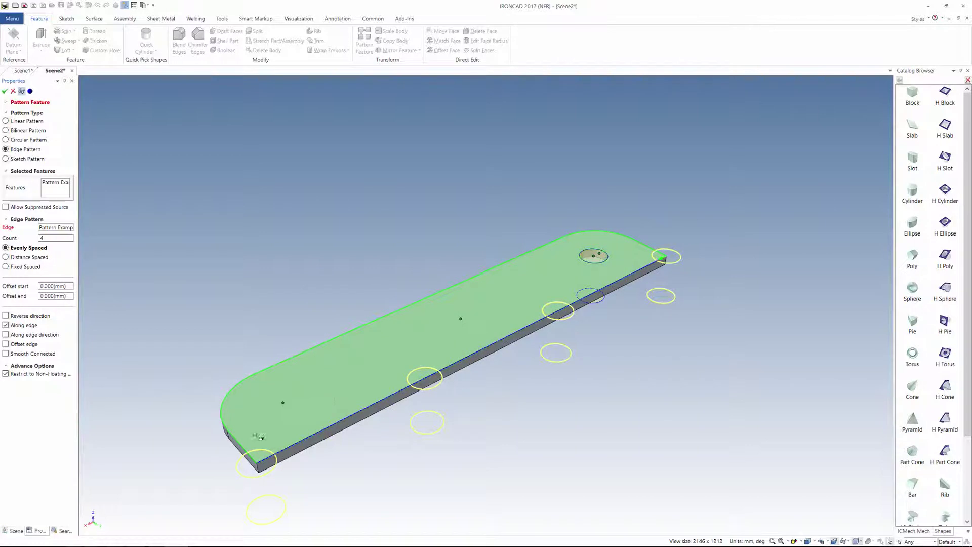
- Set both the start and end offsets of the edge pattern to 20 mm
left_click(43, 287)
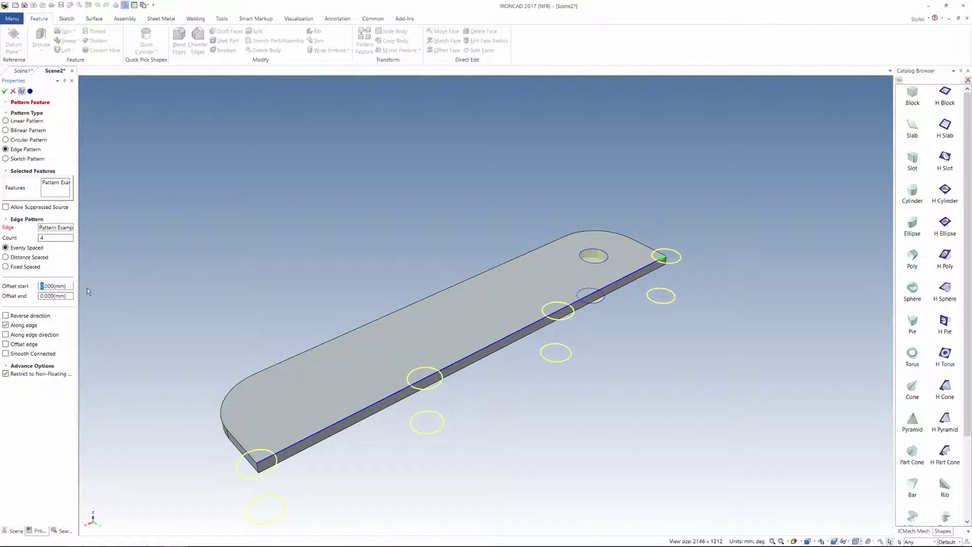
type("20")
key("Tab")
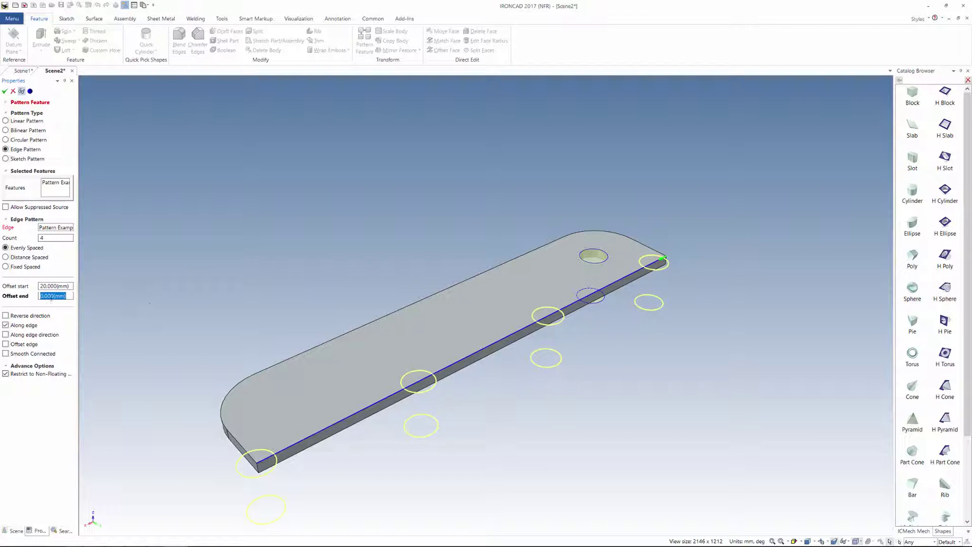
left_click(44, 296)
type("2")
key("Tab")
- Leave Along edge direction off and check Offset edge so the holes sit on the top face
middle_click_drag(319, 368, 203, 351)
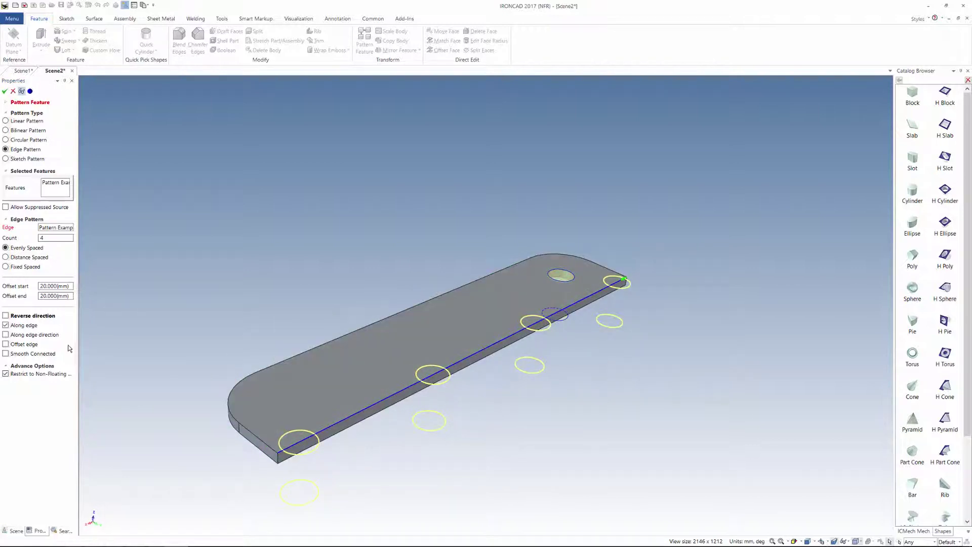
left_click(6, 335)
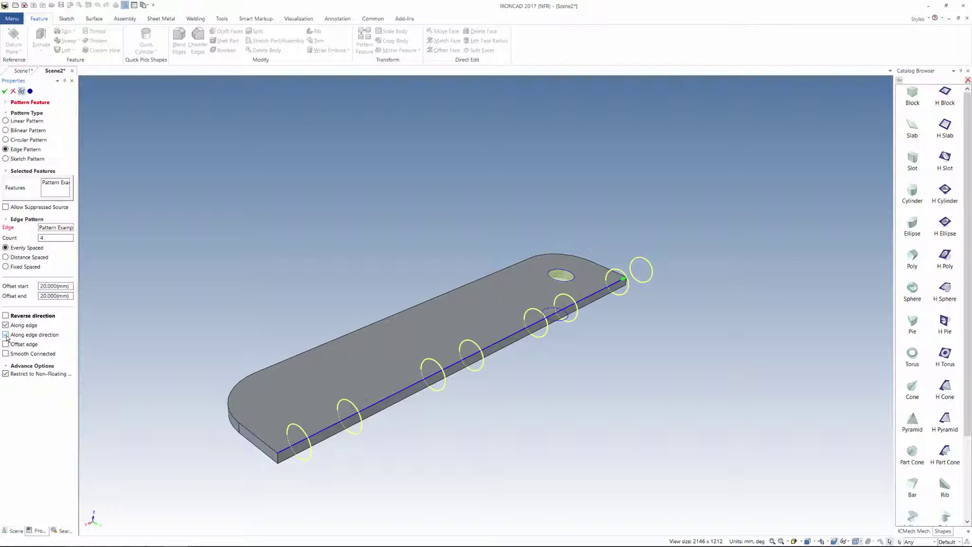
left_click(6, 335)
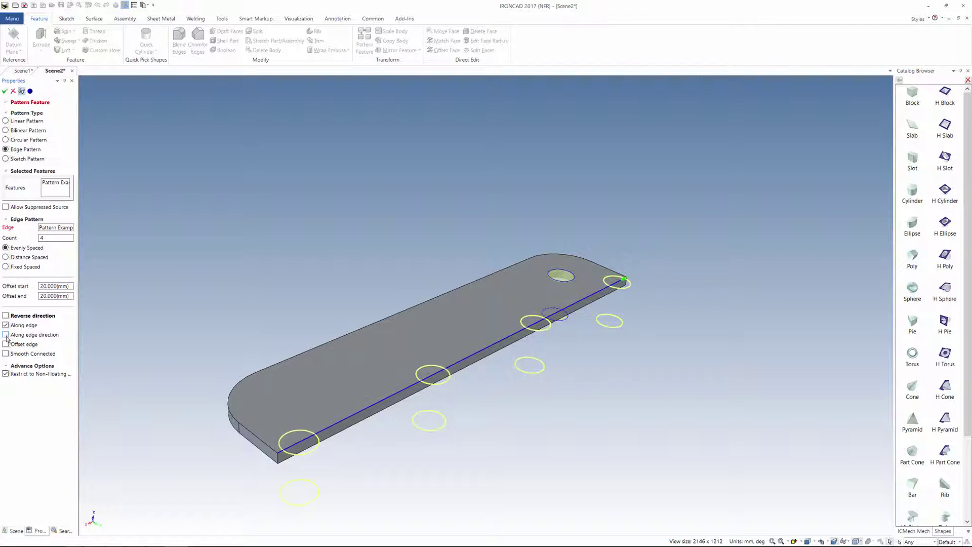
left_click(5, 344)
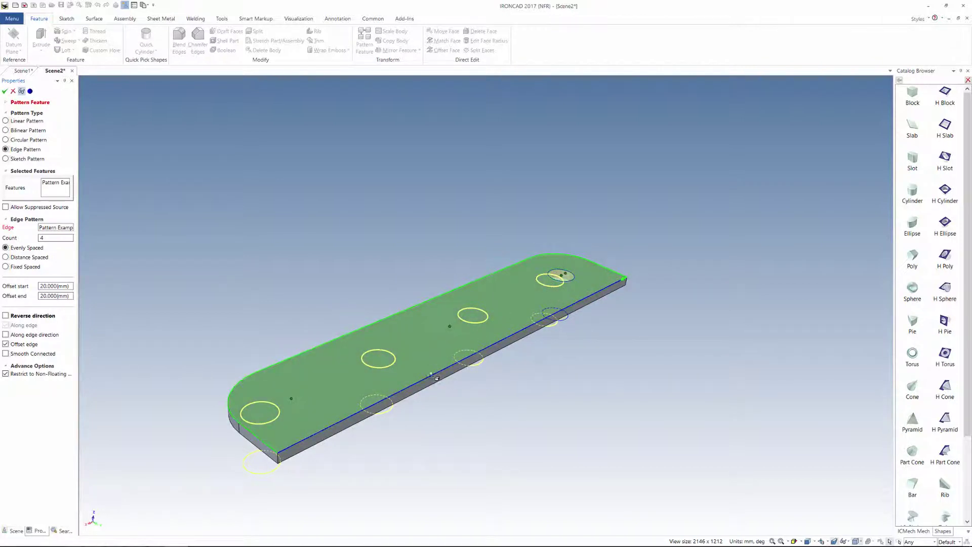
middle_click_drag(436, 377, 530, 310)
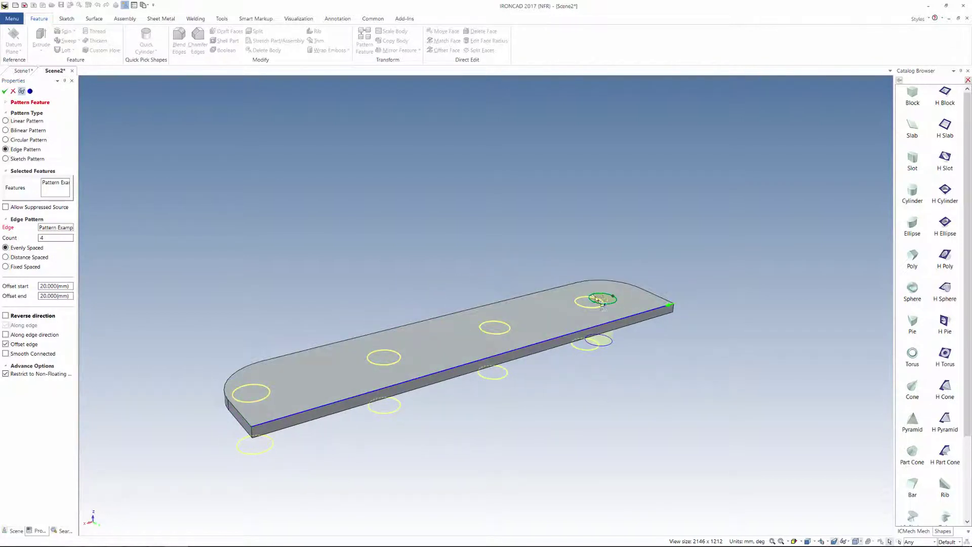
- Change the pattern's start offset to 0 mm and check the shifted holes
left_click_drag(46, 287, 39, 287)
type("0")
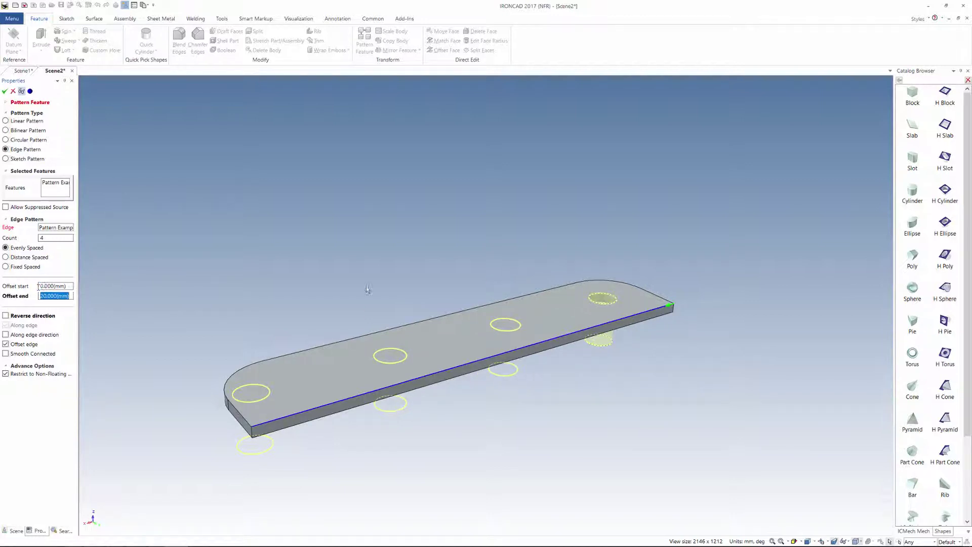
middle_click_drag(468, 338, 471, 374)
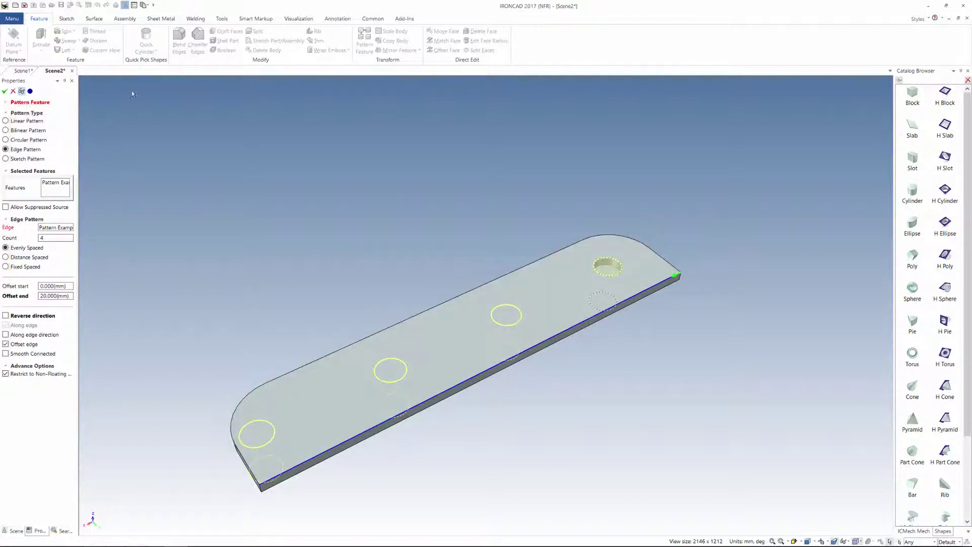
- Cancel the pattern and select the single hole to show its positioning handles
left_click(13, 91)
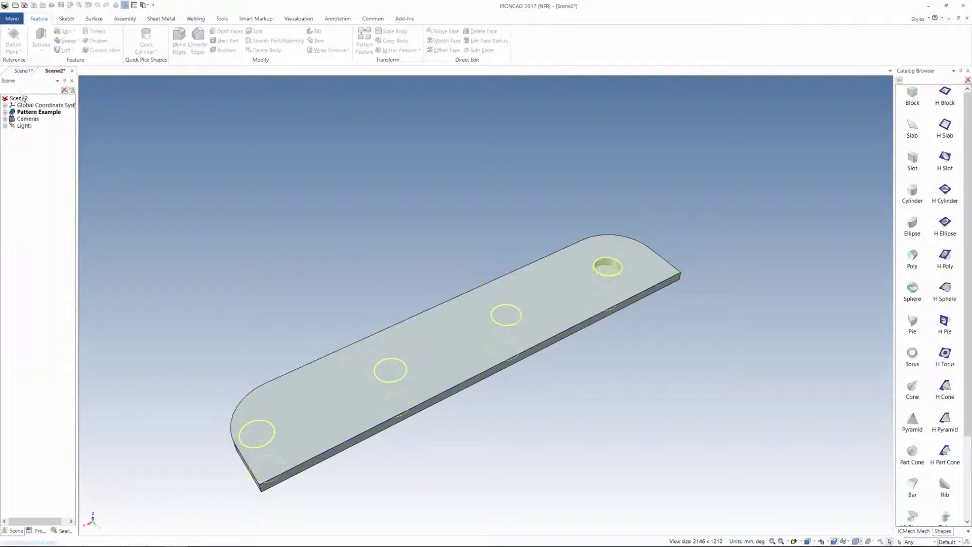
left_click(615, 268)
left_click(616, 268)
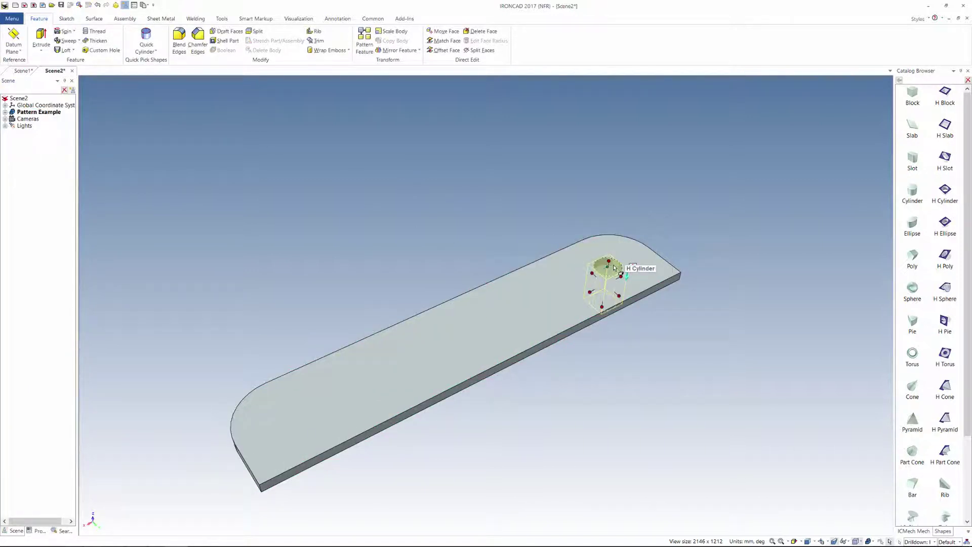
left_click(610, 268)
scroll(586, 278, "up", 2)
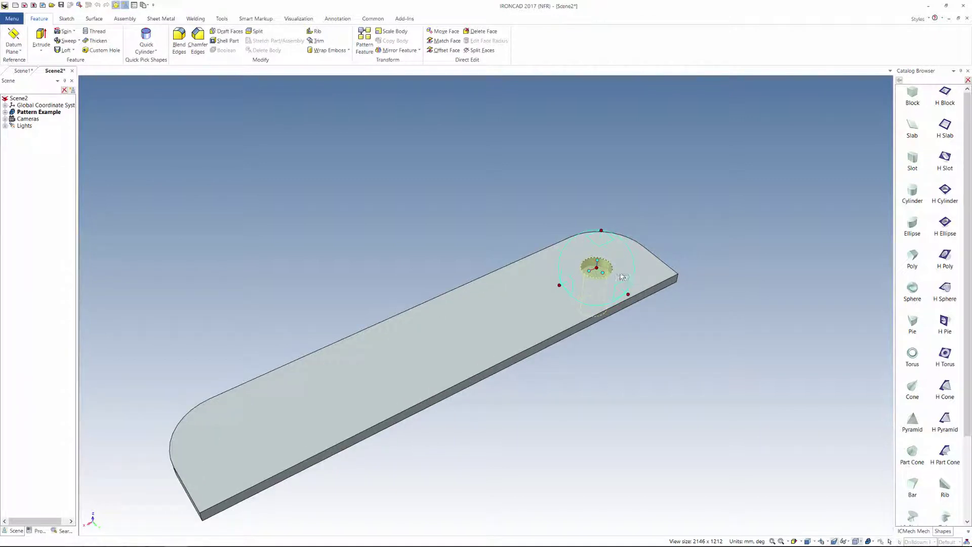
middle_click_drag(586, 278, 560, 309)
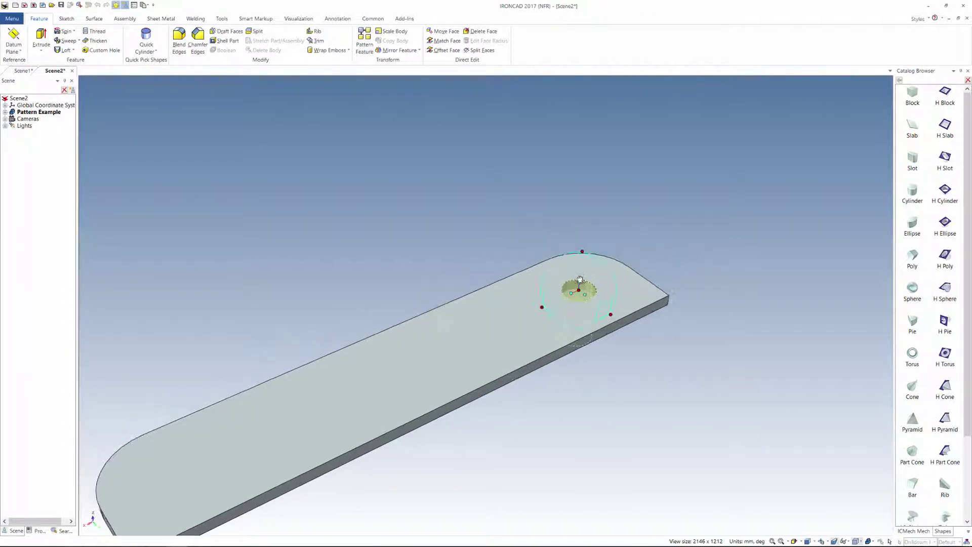
- Set the hole's distance from the plate's end edge to 50 mm
right_click(544, 307)
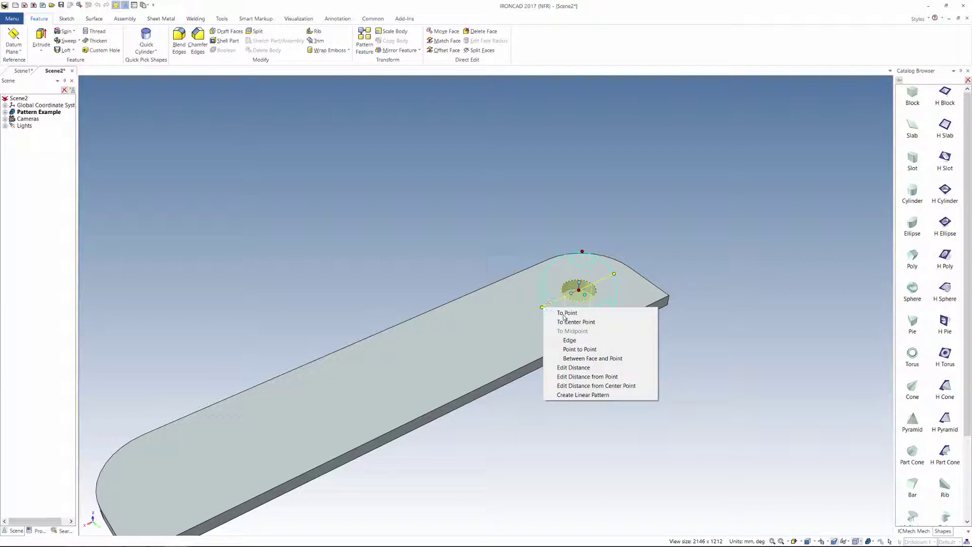
left_click(645, 377)
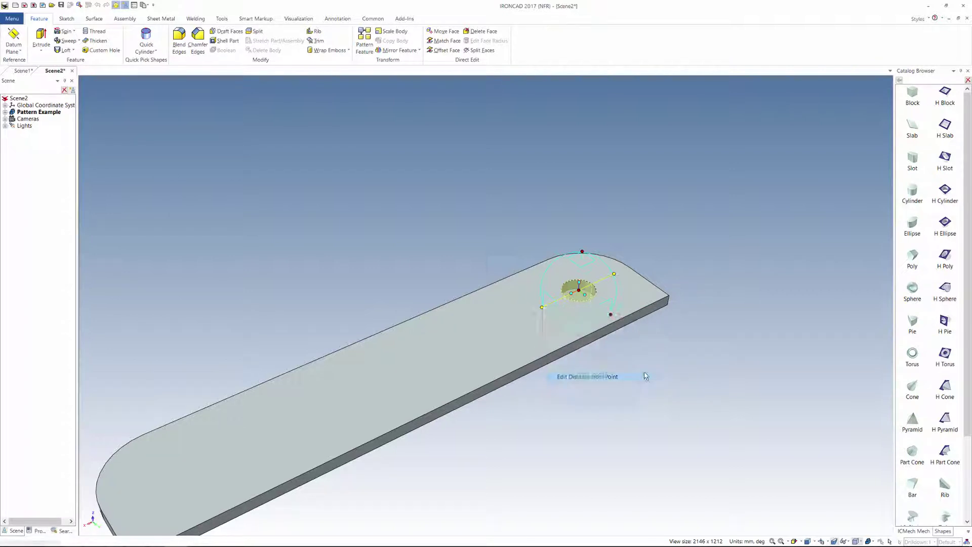
left_click(644, 278)
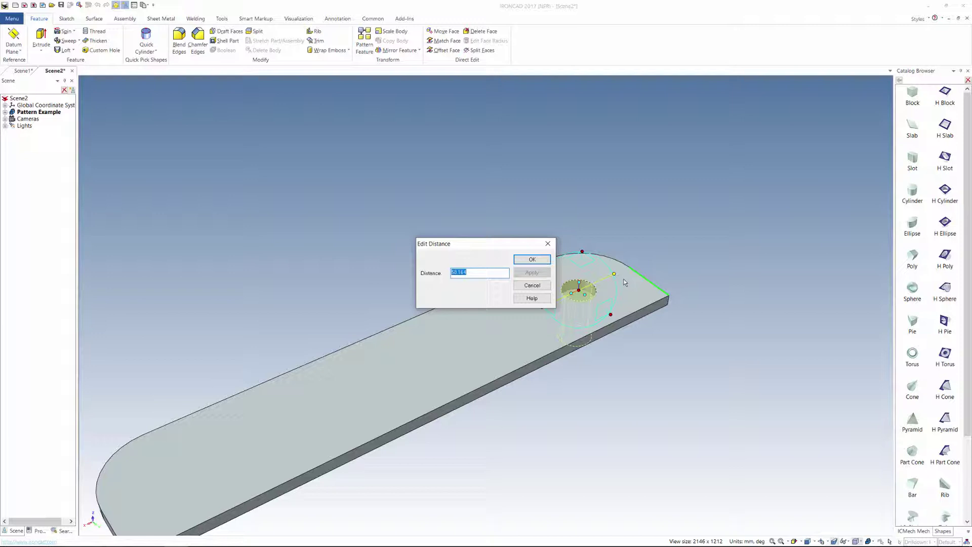
type("50")
key("Return")
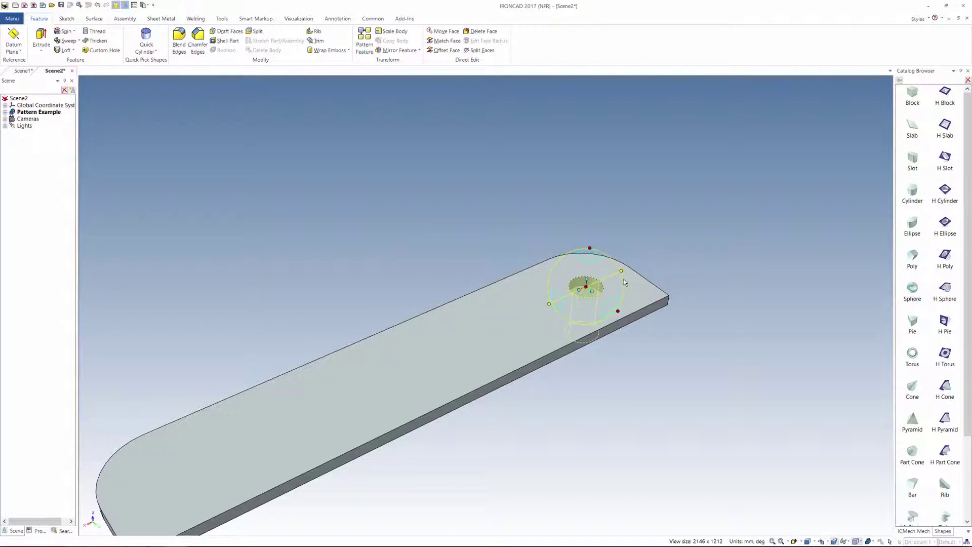
scroll(486, 314, "down", 3)
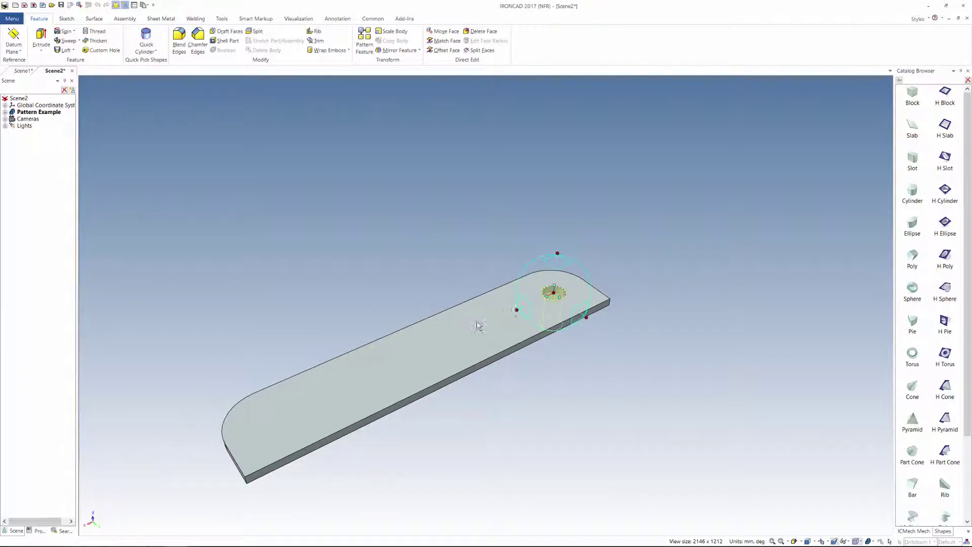
- Apply an edge pattern along the front edge with a 50 mm end offset and count 6
left_click(370, 45)
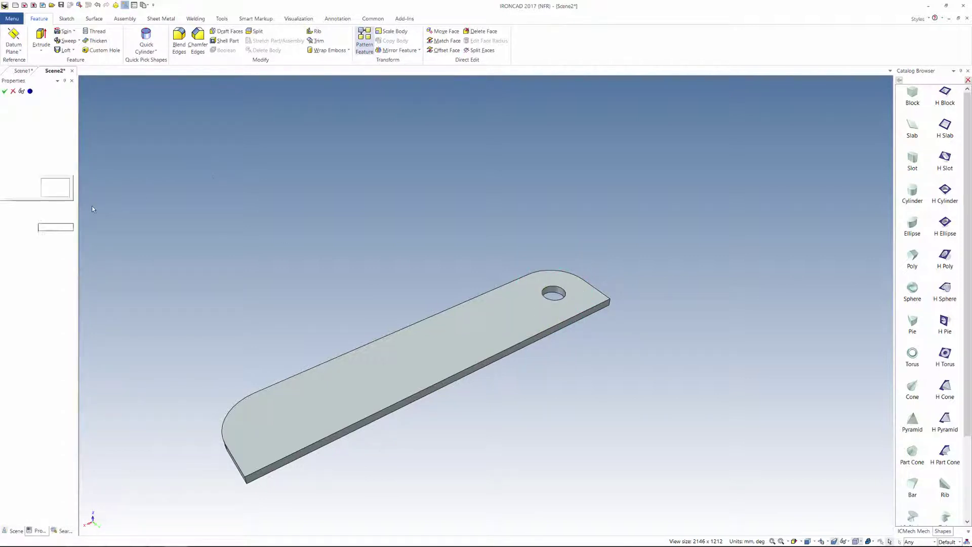
left_click(391, 412)
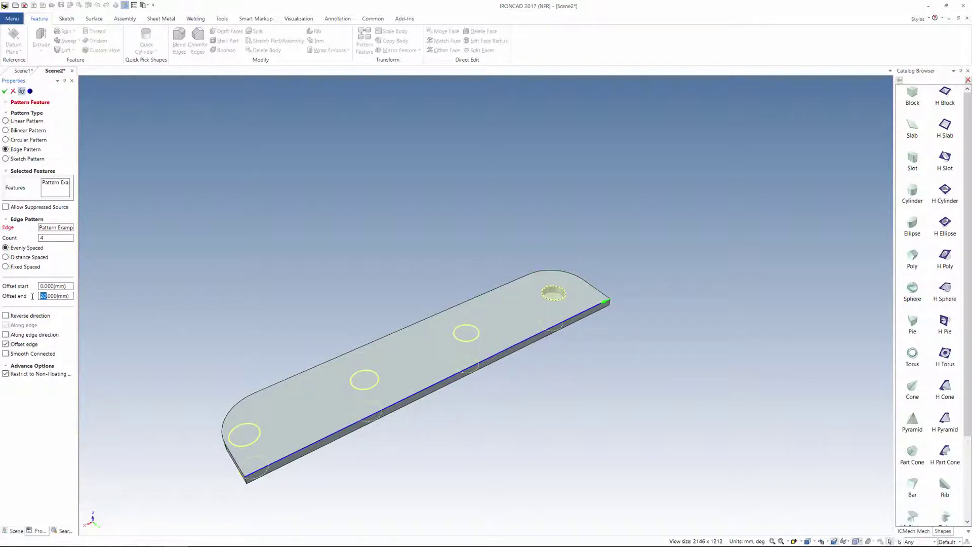
key("Tab")
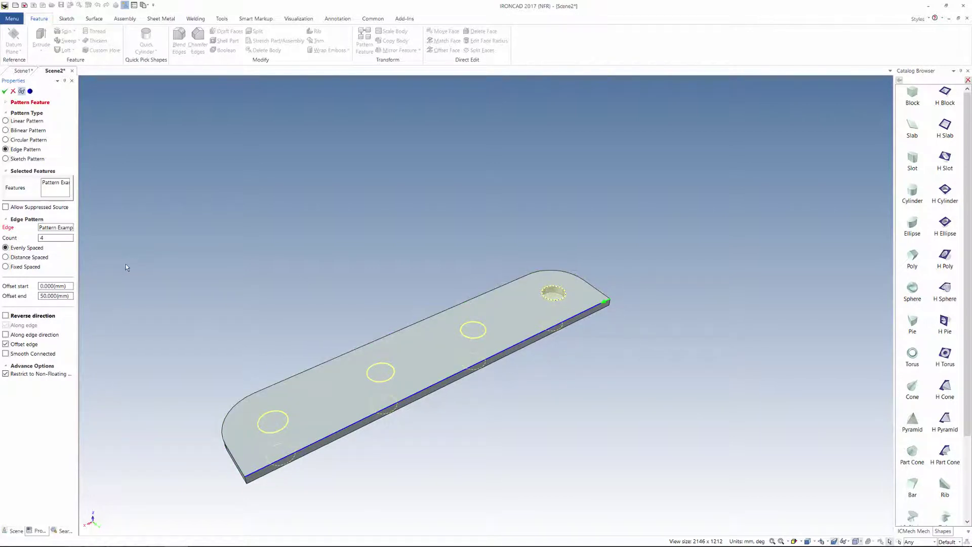
double_click(52, 237)
type("6")
key("Tab")
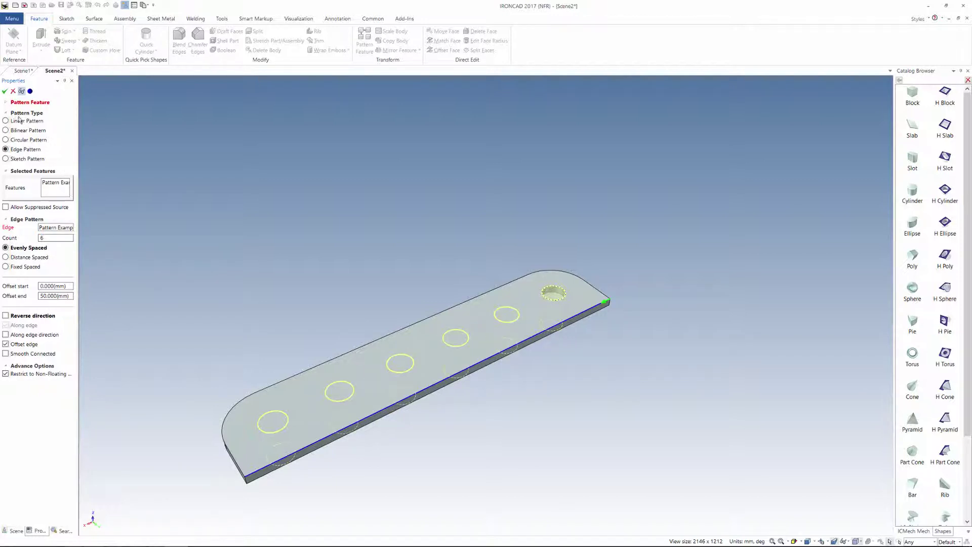
left_click(5, 92)
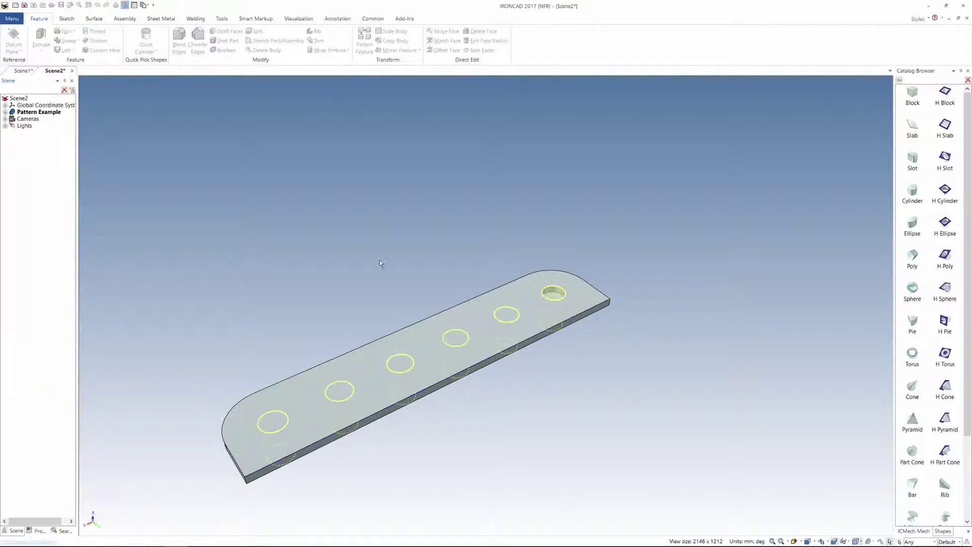
- Reopen Edge Pattern36's options from the scene tree and accept Count 6, Evenly Spaced
left_click(529, 300)
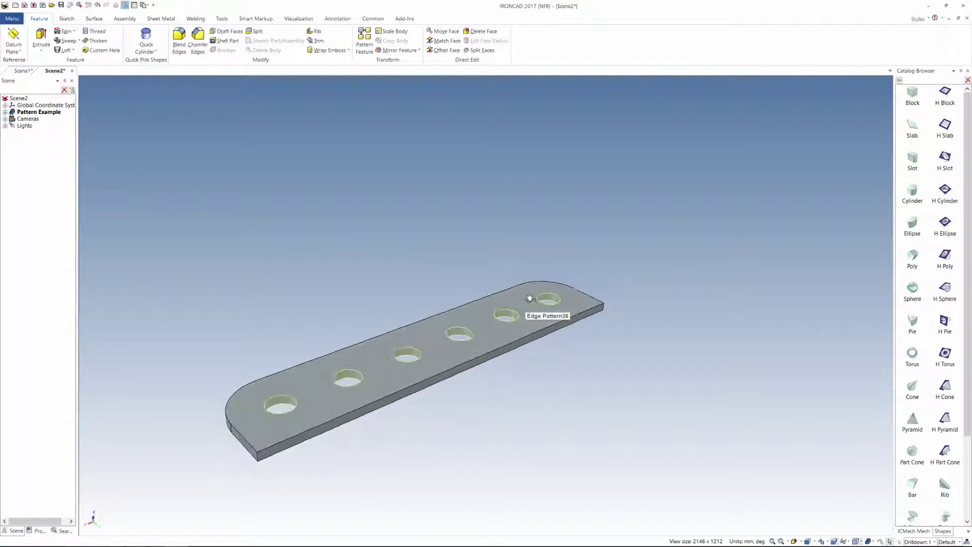
left_click(5, 113)
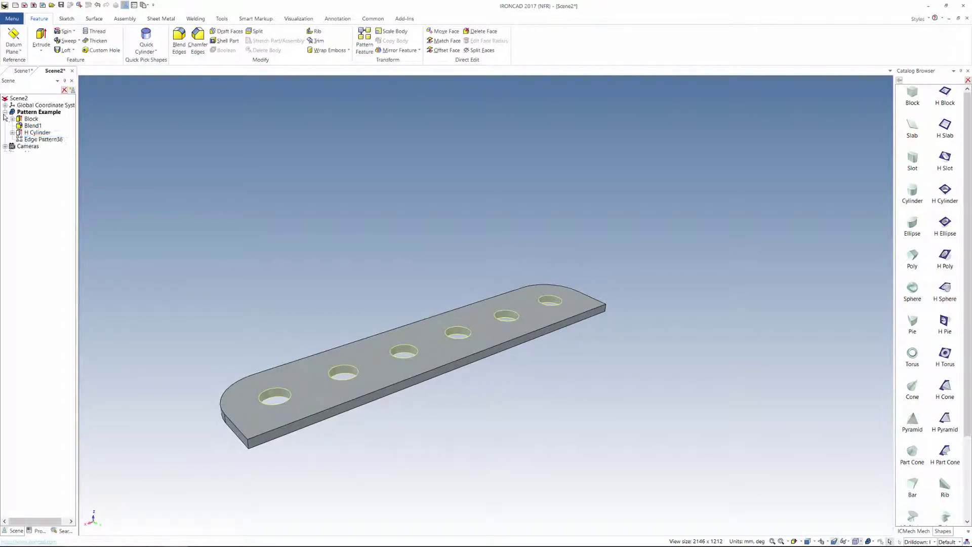
left_click(32, 137)
right_click(38, 145)
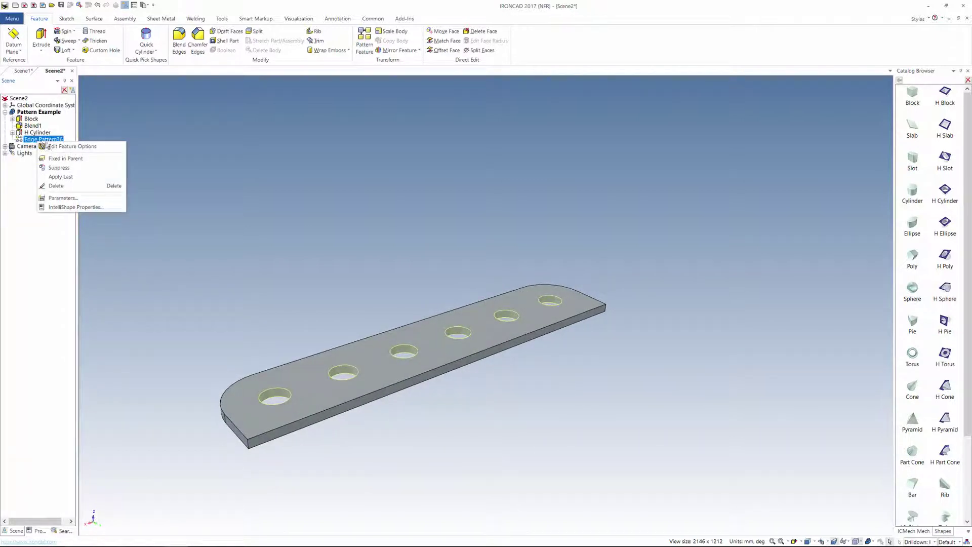
left_click(59, 147)
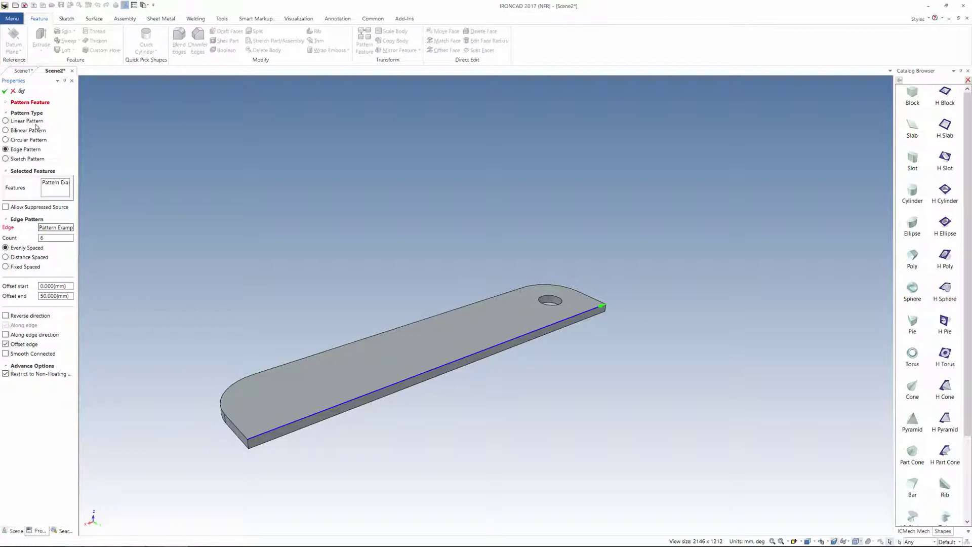
left_click(4, 91)
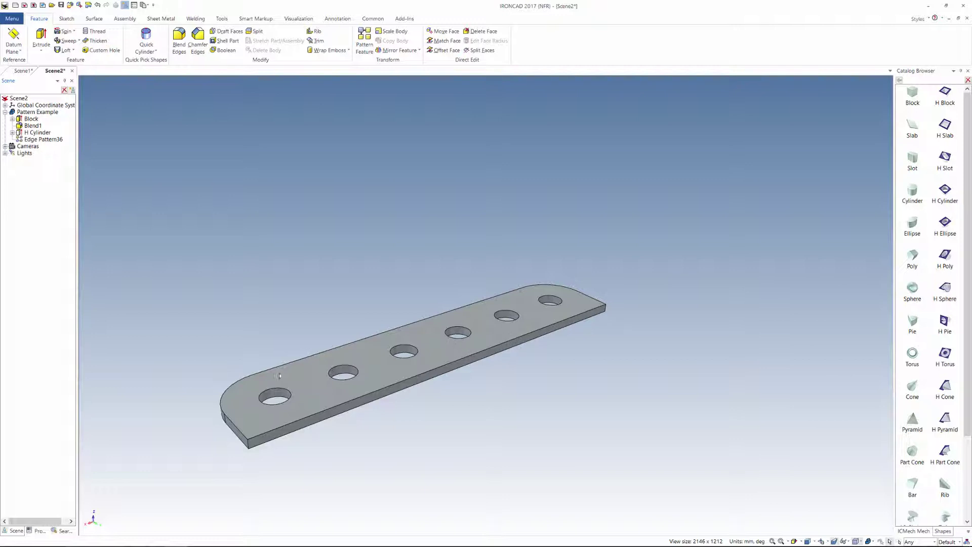
- Drop an H Cylinder onto the plate, resize it to 8, and drag it toward the rounded corner
scroll(325, 383, "up", 2)
scroll(324, 383, "up", 5)
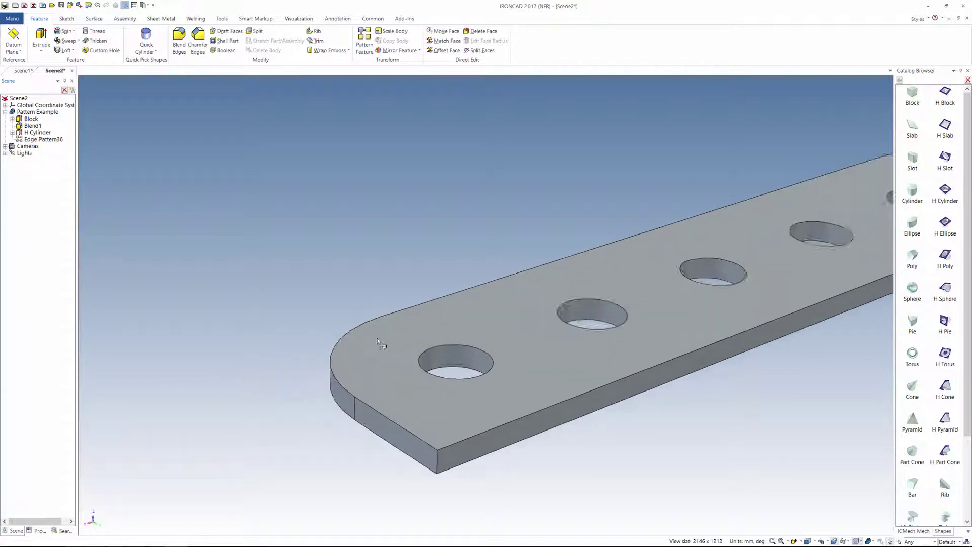
scroll(428, 337, "down", 1)
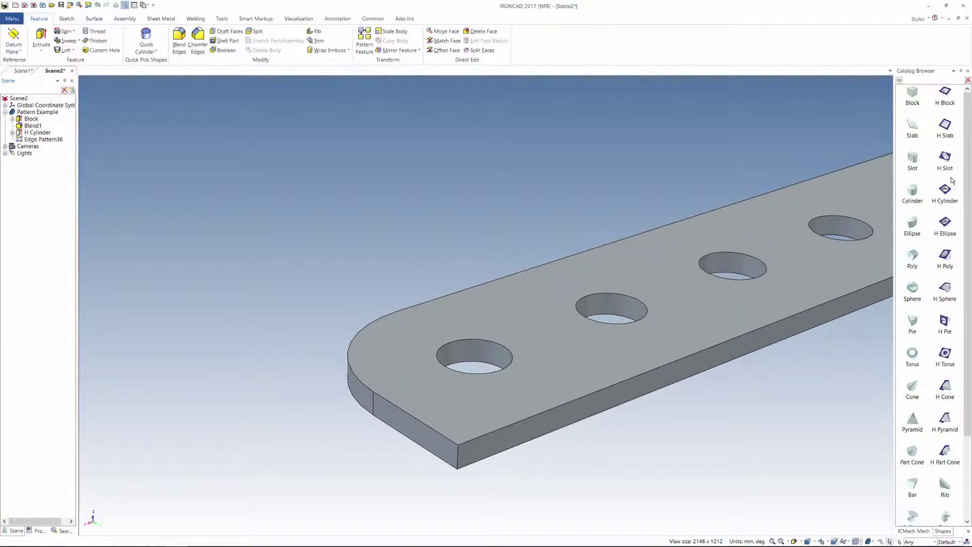
left_click_drag(946, 190, 402, 347)
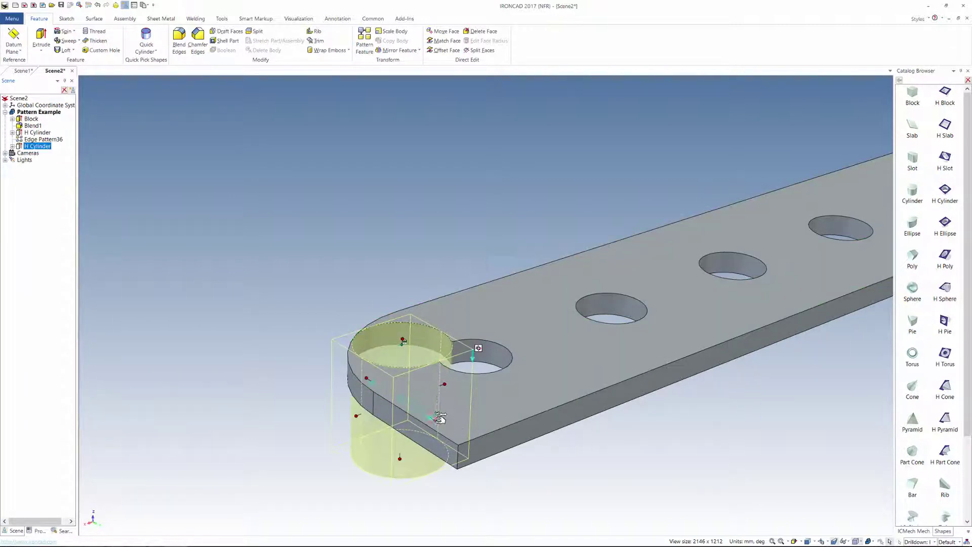
left_click_drag(440, 418, 414, 400)
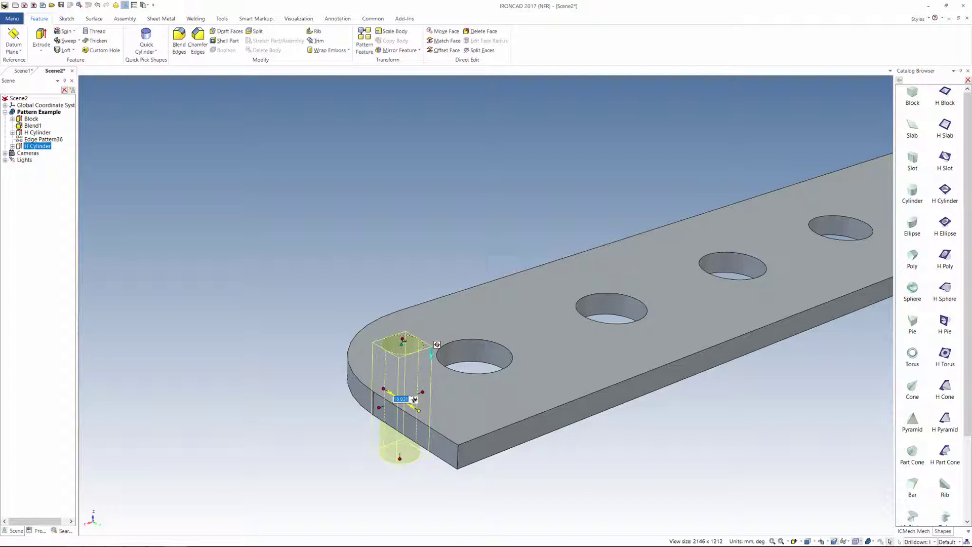
key("BackSpace")
key("Return")
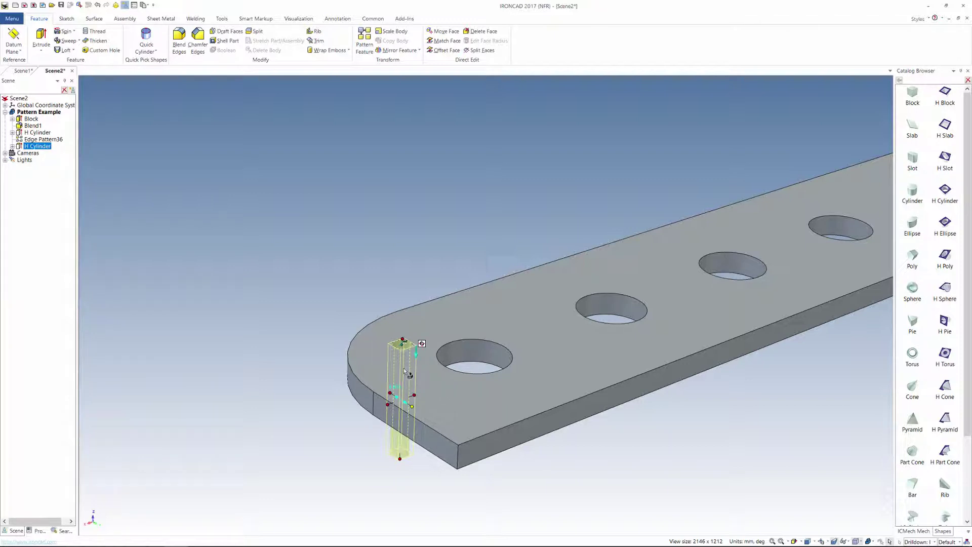
key("F10")
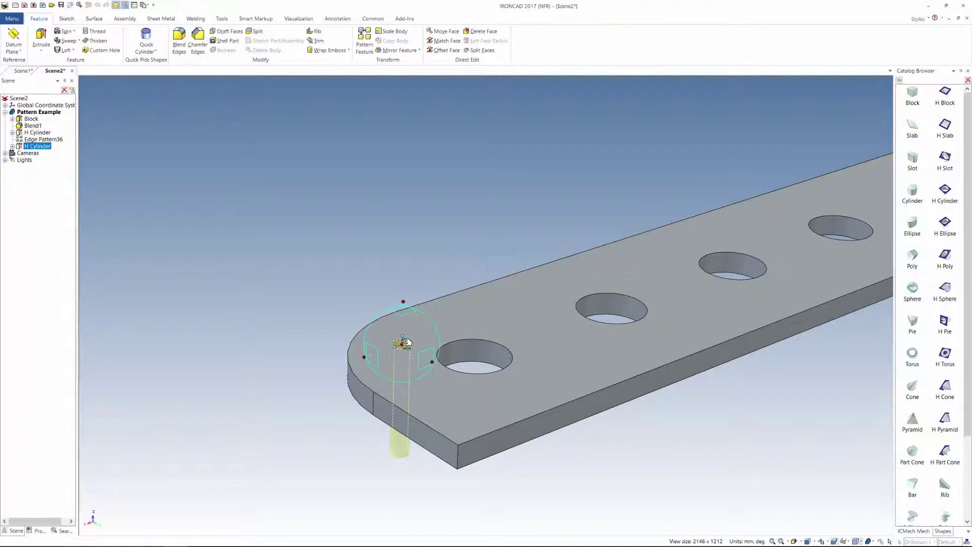
left_click_drag(403, 343, 343, 404)
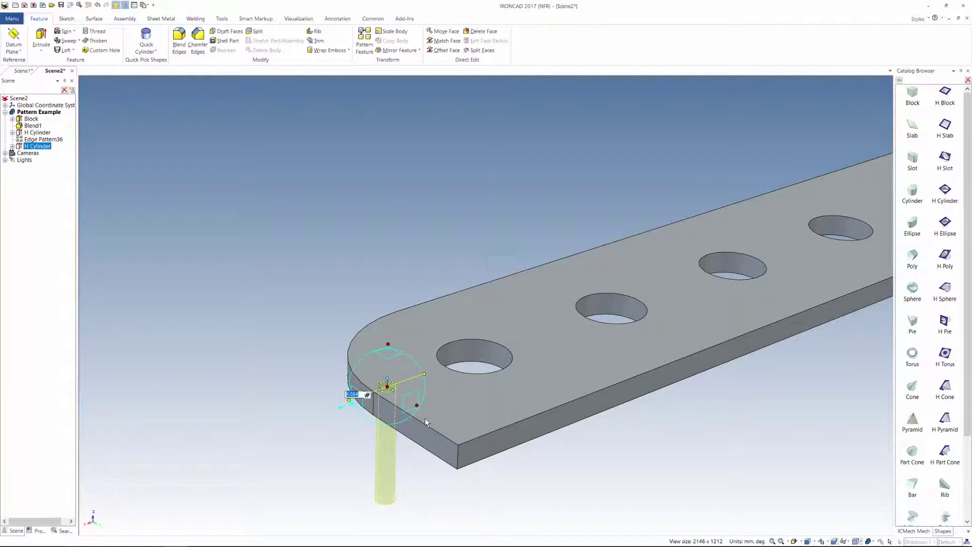
- Offset the small hole by 5, then rotate it about a vertical axis through the corner's centre
type("5")
key("Return")
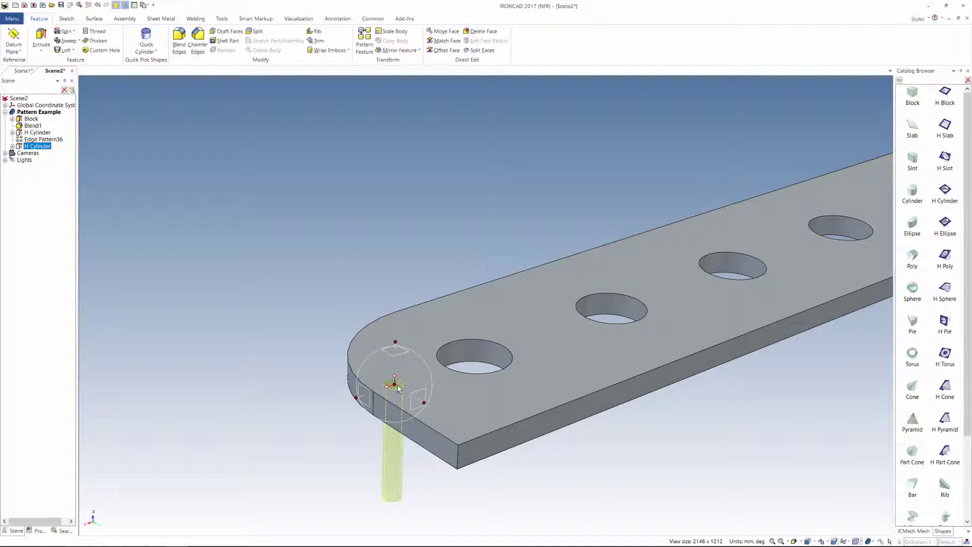
left_click_drag(398, 388, 355, 370)
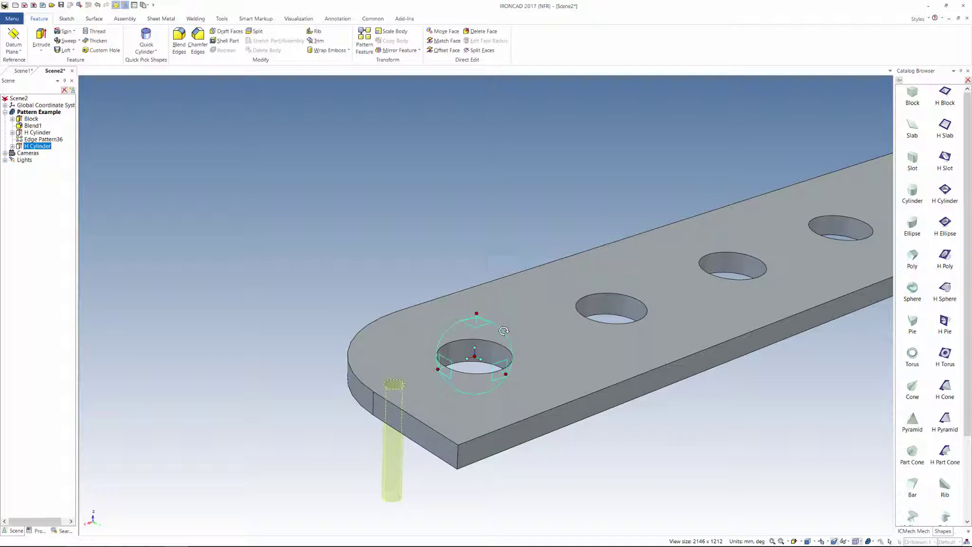
left_click(478, 313)
mouse_move(495, 337)
left_mouse_down()
mouse_move(467, 356)
mouse_move(496, 353)
left_mouse_up()
right_click_drag(496, 353, 496, 353)
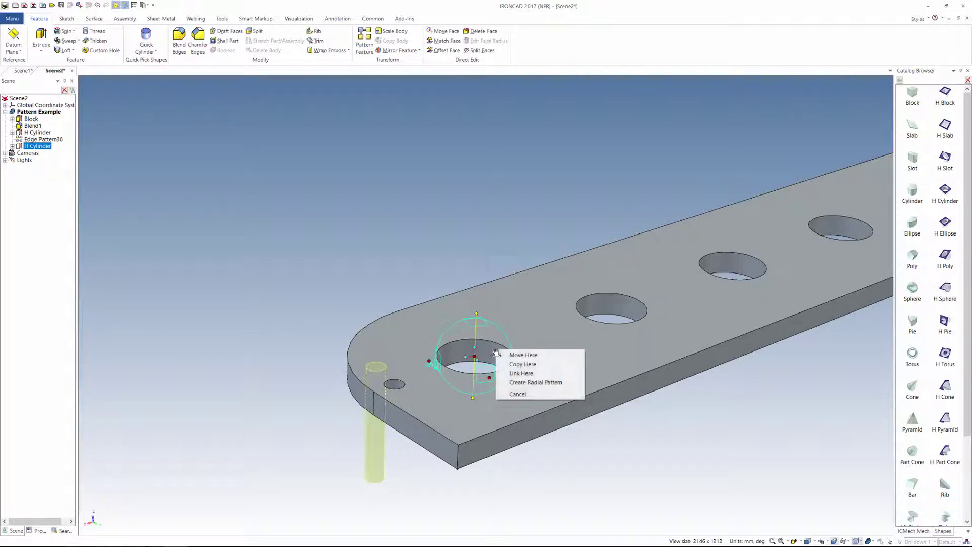
- Link six copies of the small hole at 15° steps around the rounded end
left_click(563, 374)
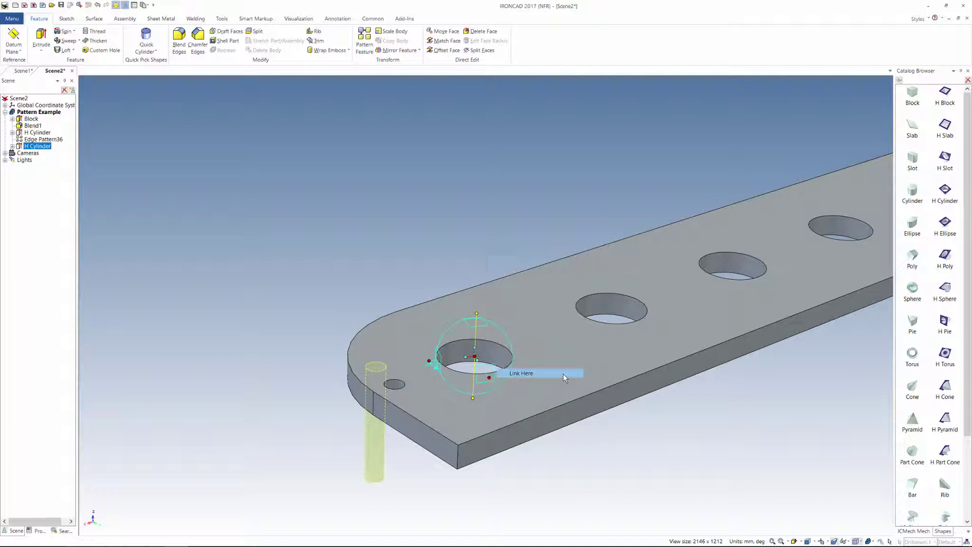
double_click(486, 275)
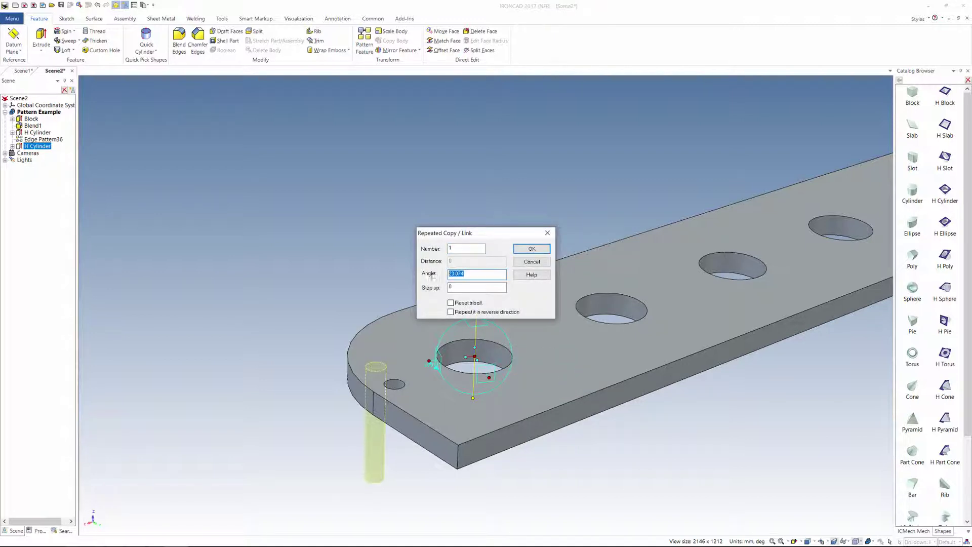
type("15")
double_click(465, 249)
type("6")
left_click(532, 249)
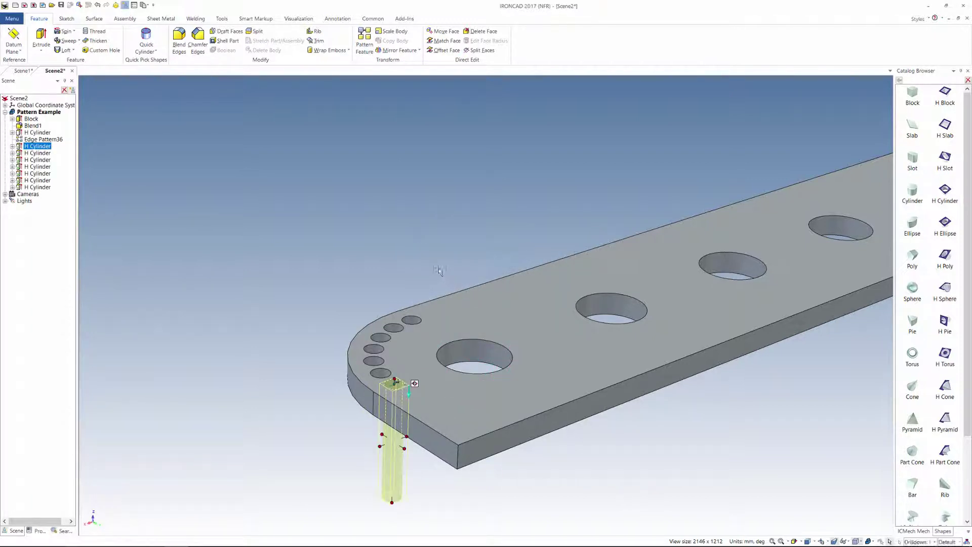
- Change one small arc hole's offset to 5 so all linked copies update, then inspect the result
left_click(436, 285)
middle_click_drag(436, 349, 429, 346)
scroll(429, 346, "down", 5)
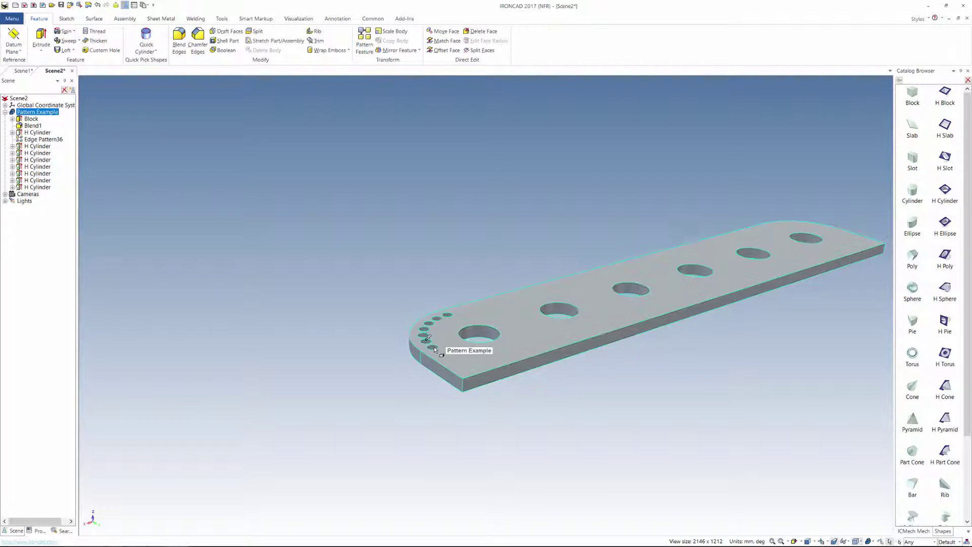
left_click(434, 349)
scroll(434, 348, "up", 4)
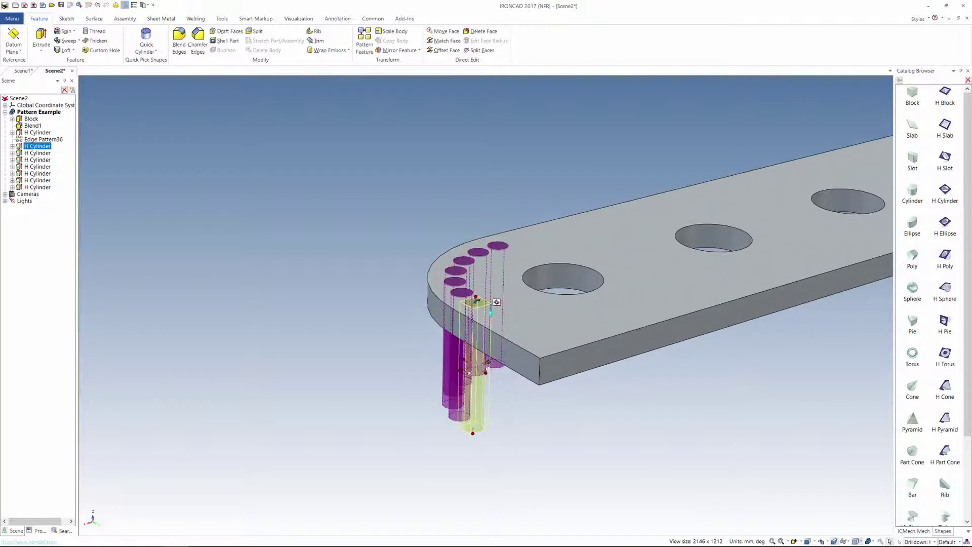
left_click(465, 369)
type("5")
key("Return")
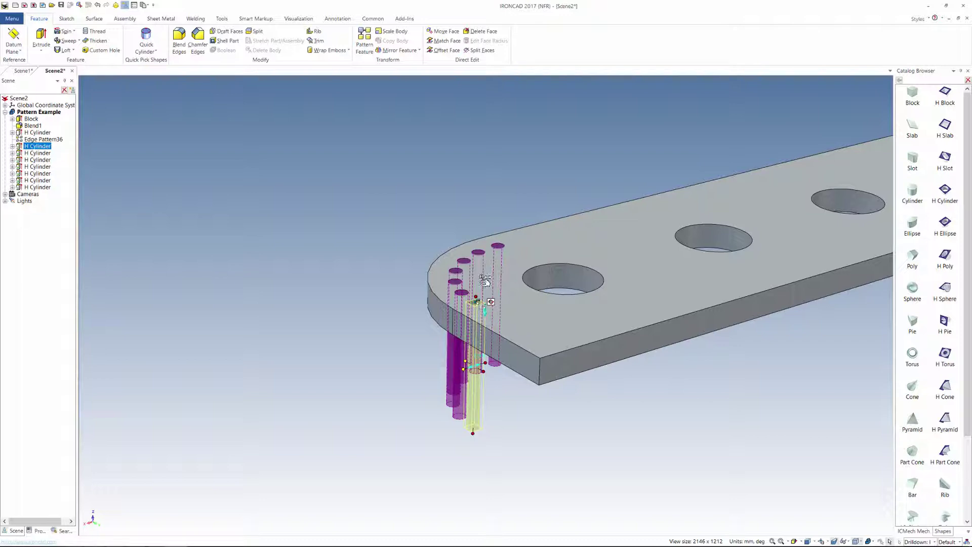
key("Escape")
mouse_move(514, 274)
middle_mouse_down()
mouse_move(572, 292)
mouse_move(582, 265)
mouse_move(512, 264)
middle_mouse_up()
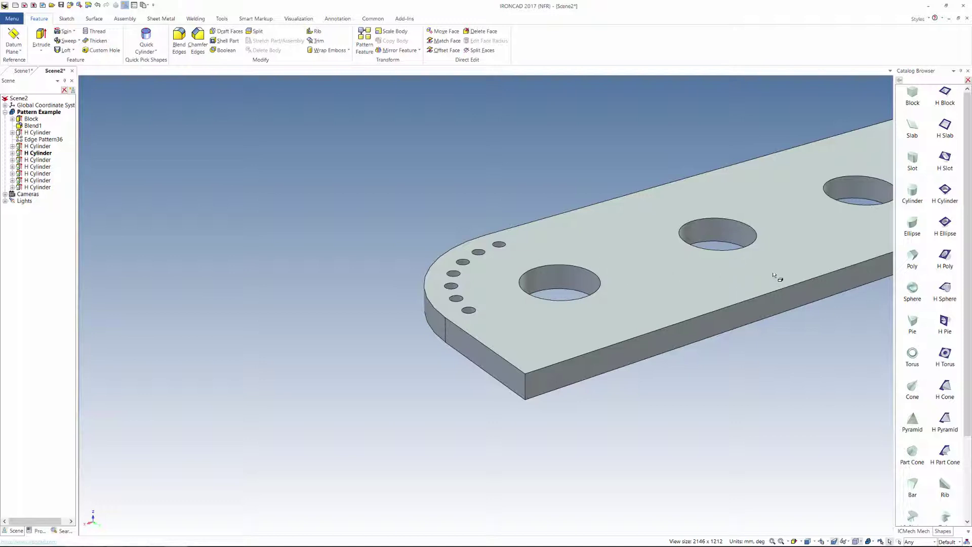
scroll(780, 275, "down", 5)
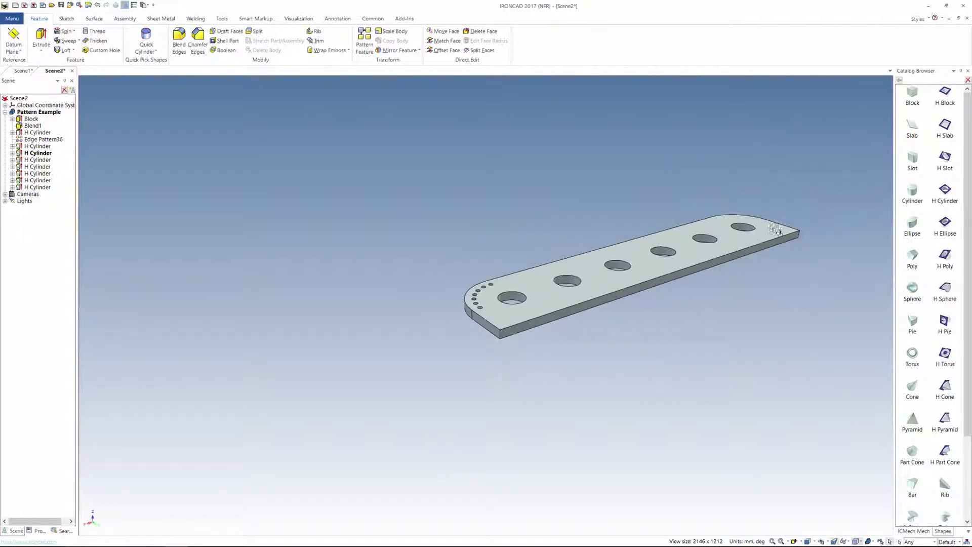
scroll(313, 315, "up", 5)
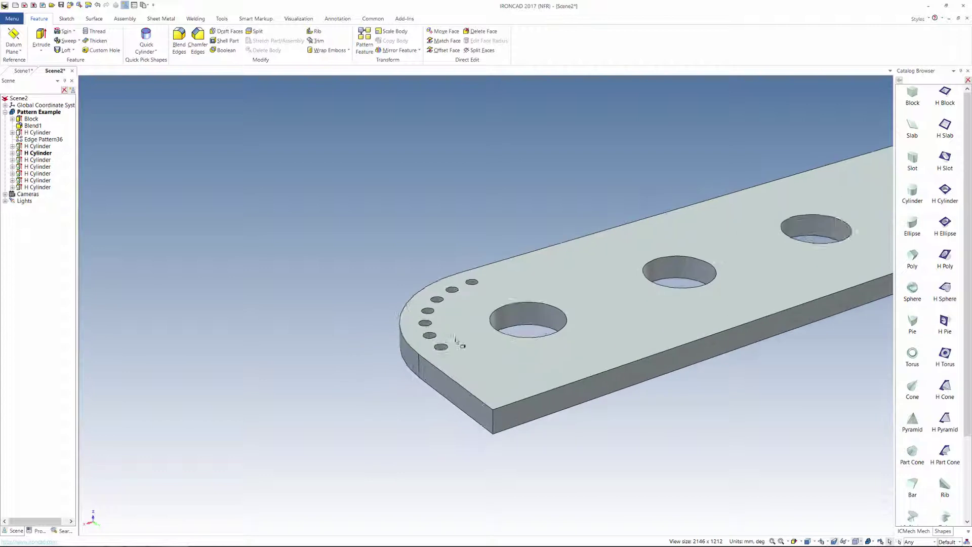
- Select the seven small arc-hole cylinders at the plate's rounded end
left_click(456, 340)
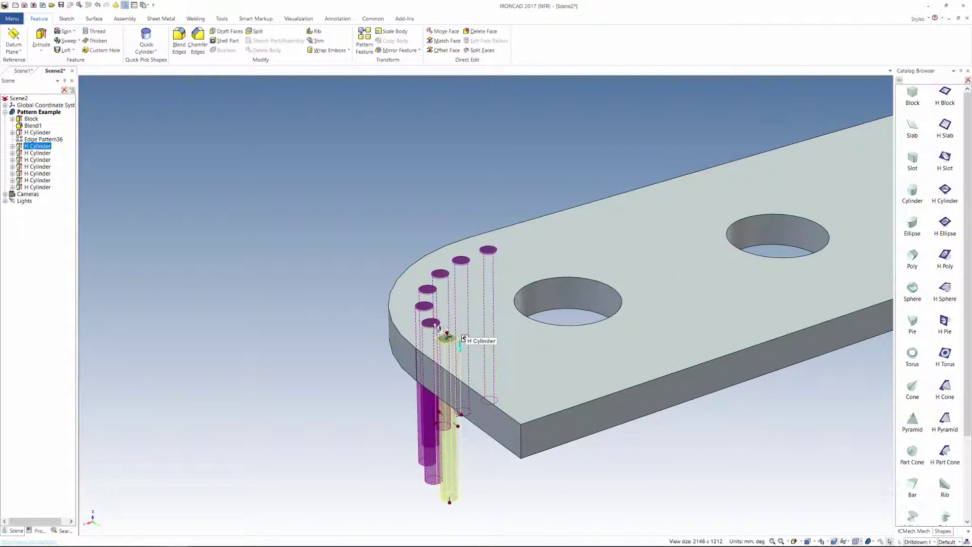
left_click(424, 306, "shift")
left_click(427, 289, "shift")
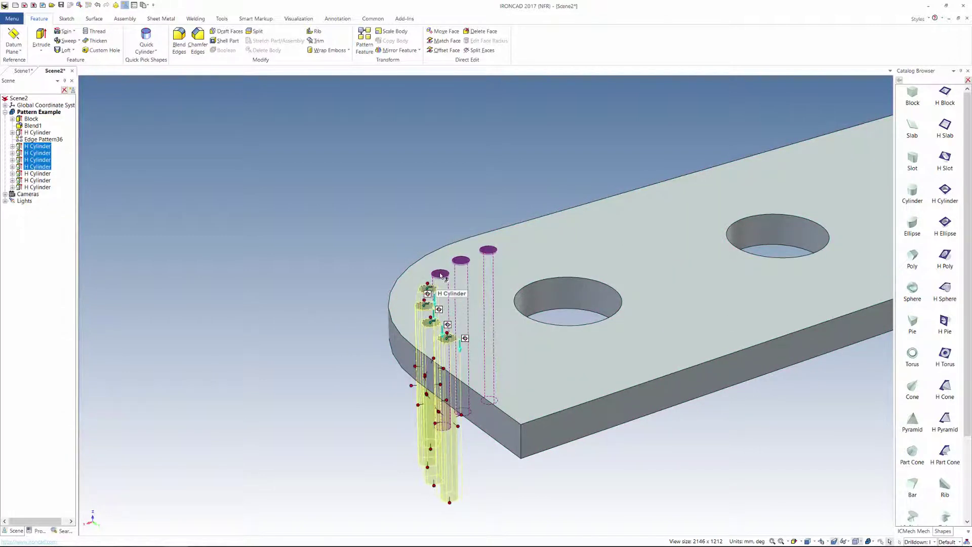
left_click(440, 274, "shift")
left_click(460, 261, "shift")
left_click(488, 250, "shift")
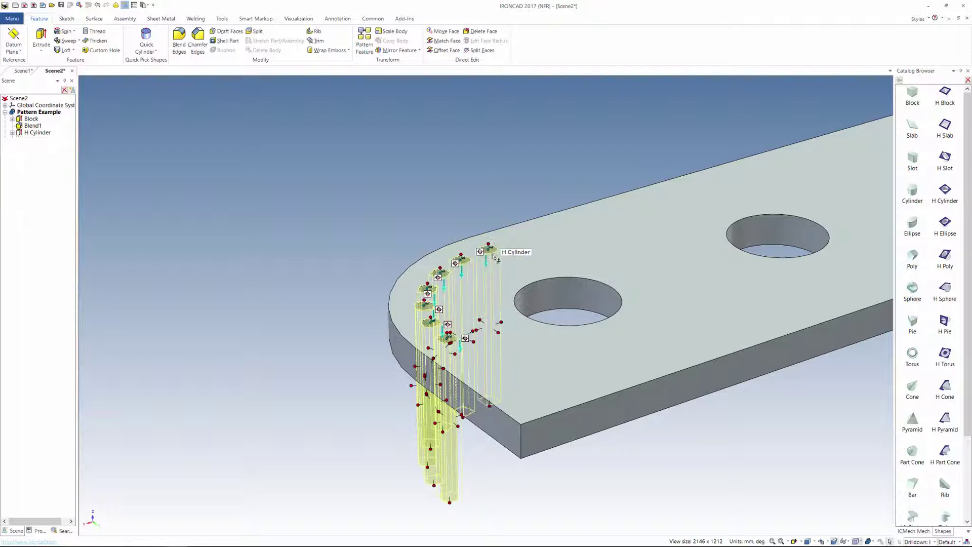
scroll(507, 269, "down", 6)
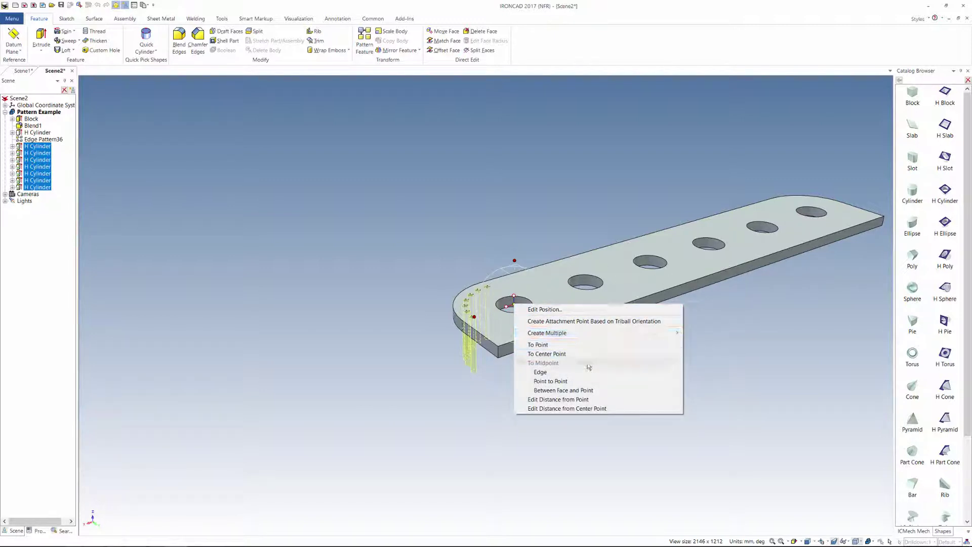
- Move the TriBall pivot onto the plate's long edge and create a linked mirror of the holes
left_click(598, 377)
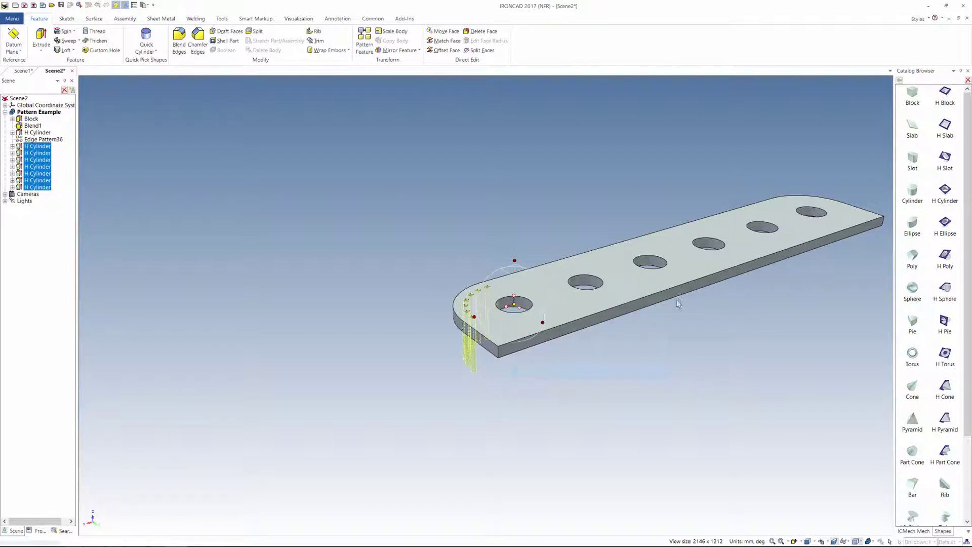
left_click(728, 273)
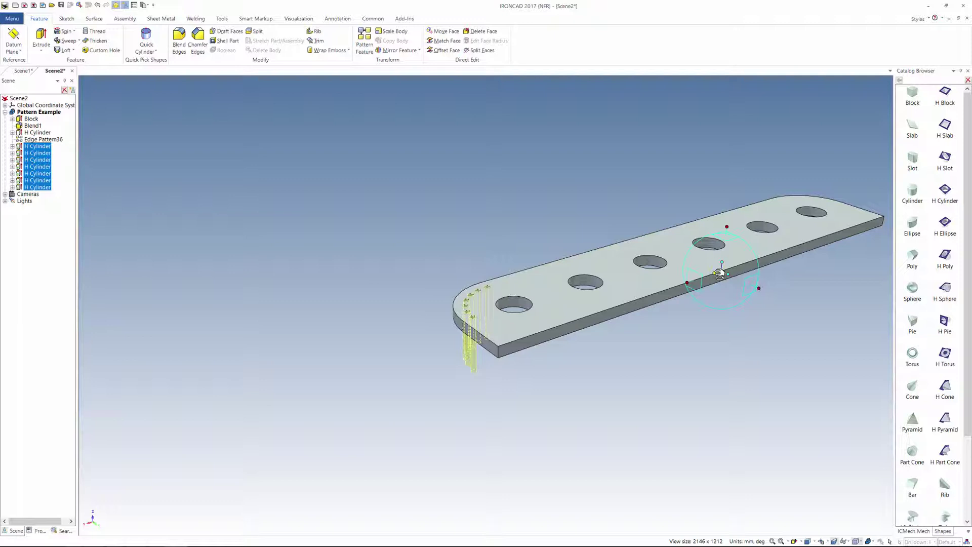
right_click(719, 273)
mouse_move(786, 393)
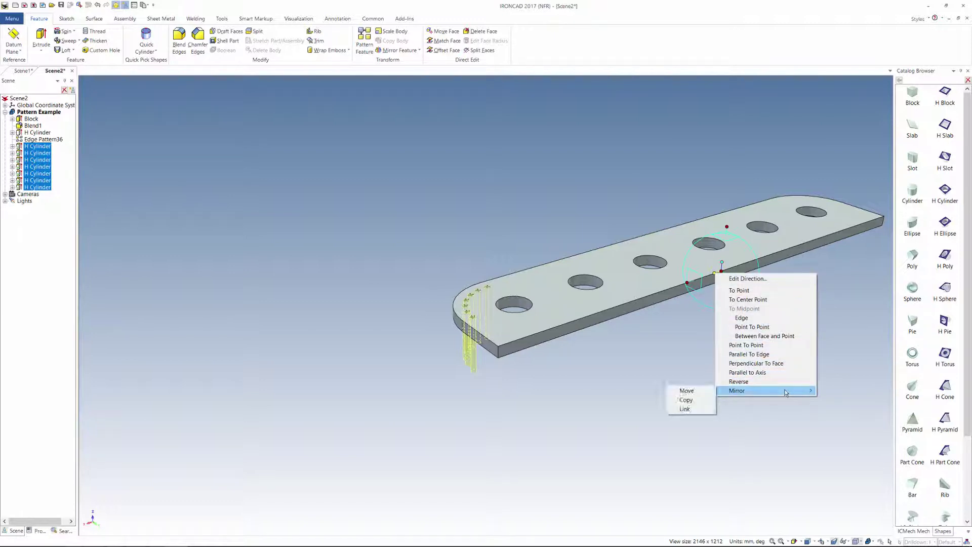
left_click(685, 408)
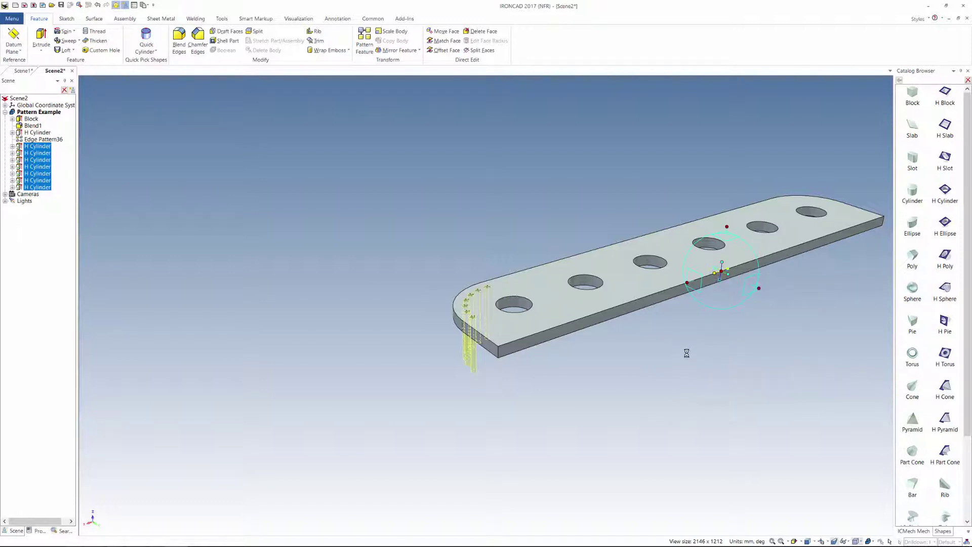